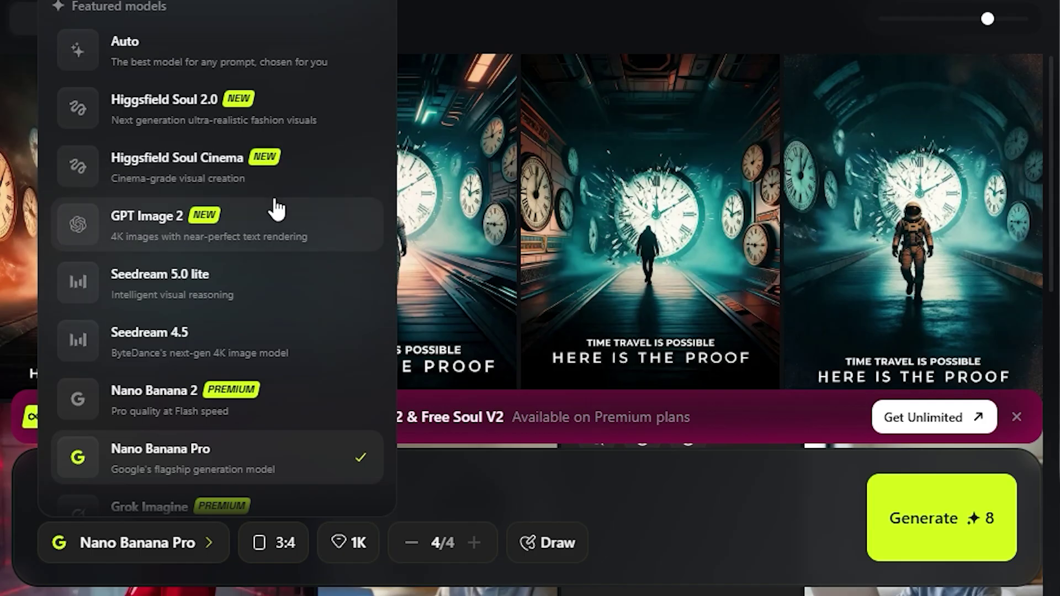
Step: Look through the available image models and select GPT Image 2 for the generation
scroll(276, 209, down, 2)
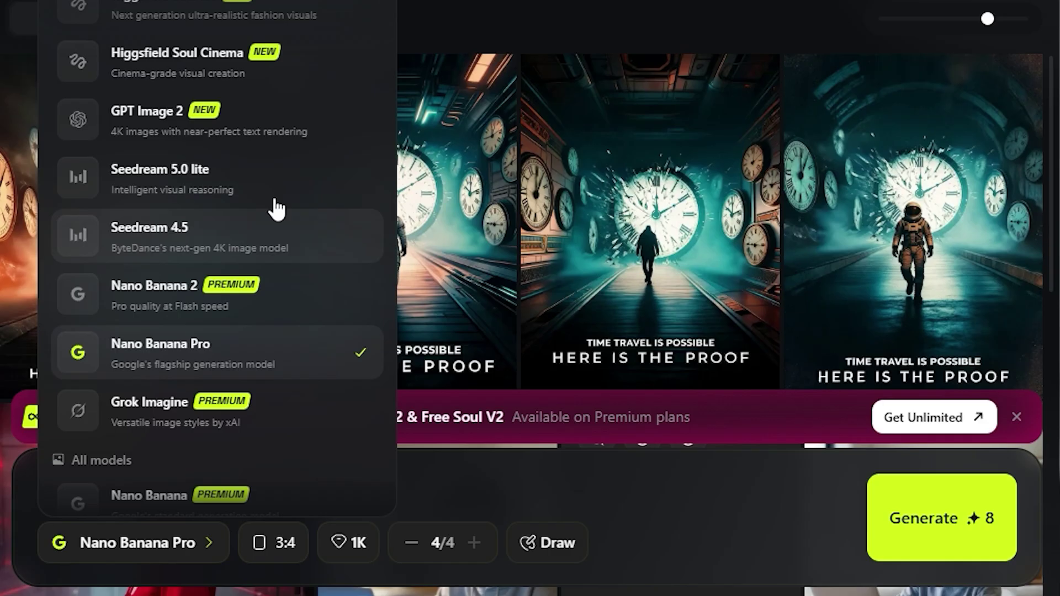
scroll(276, 209, down, 2)
scroll(276, 209, down, 2)
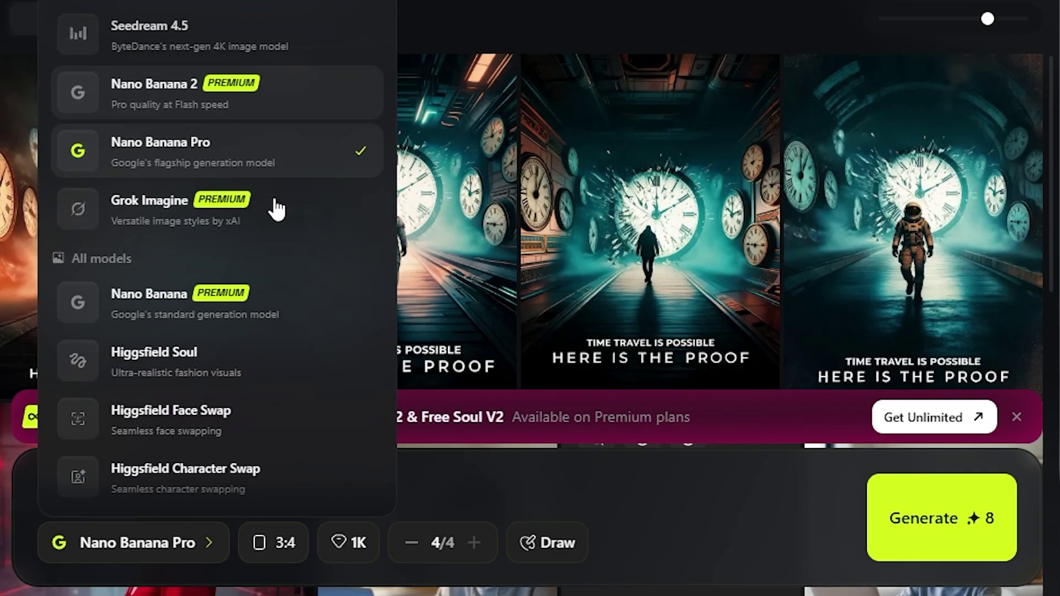
scroll(276, 209, up, 2)
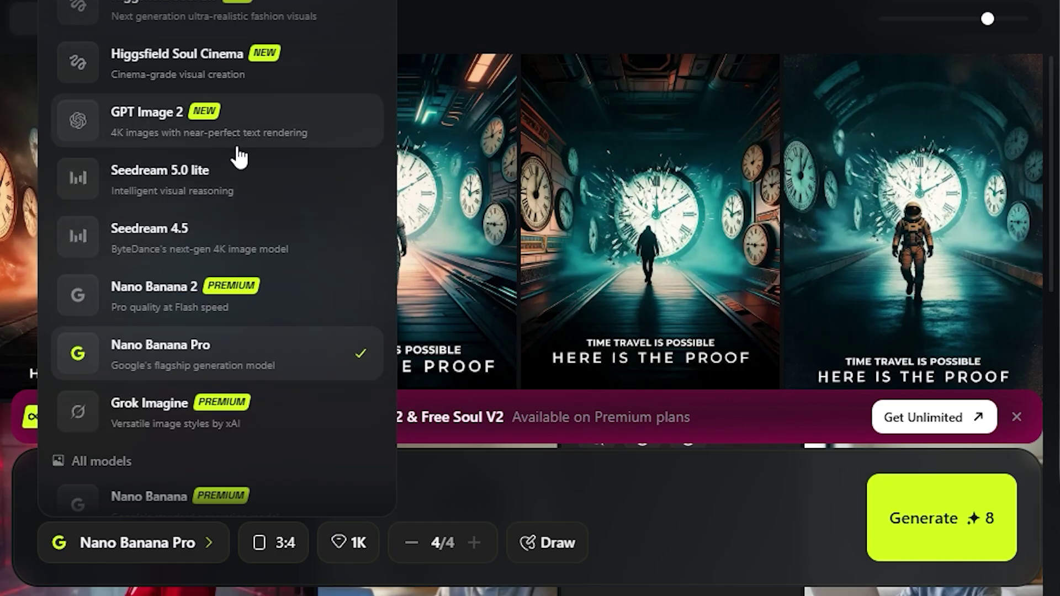
click(247, 128)
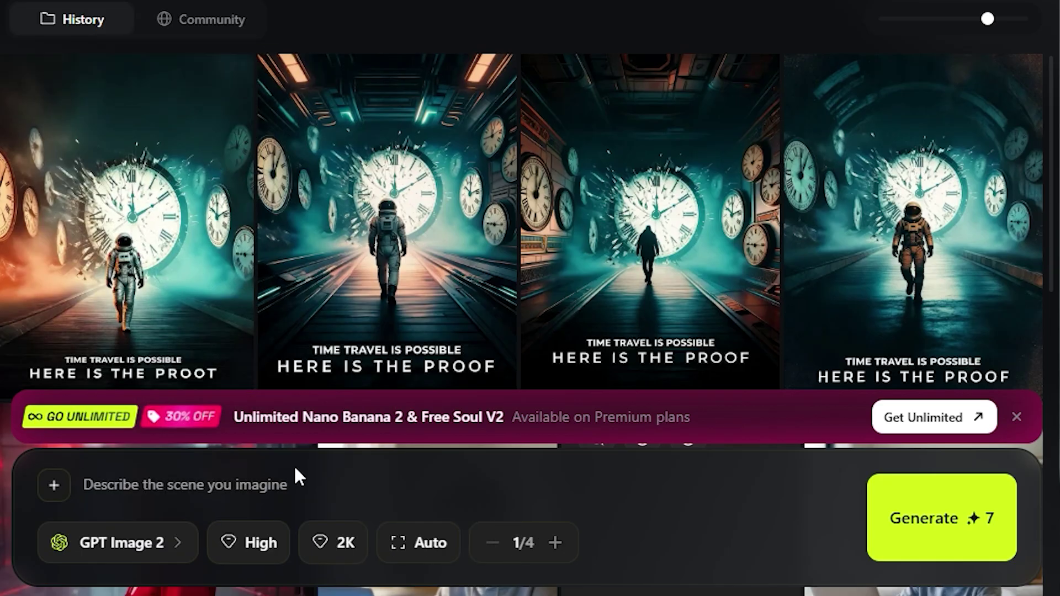
click(287, 555)
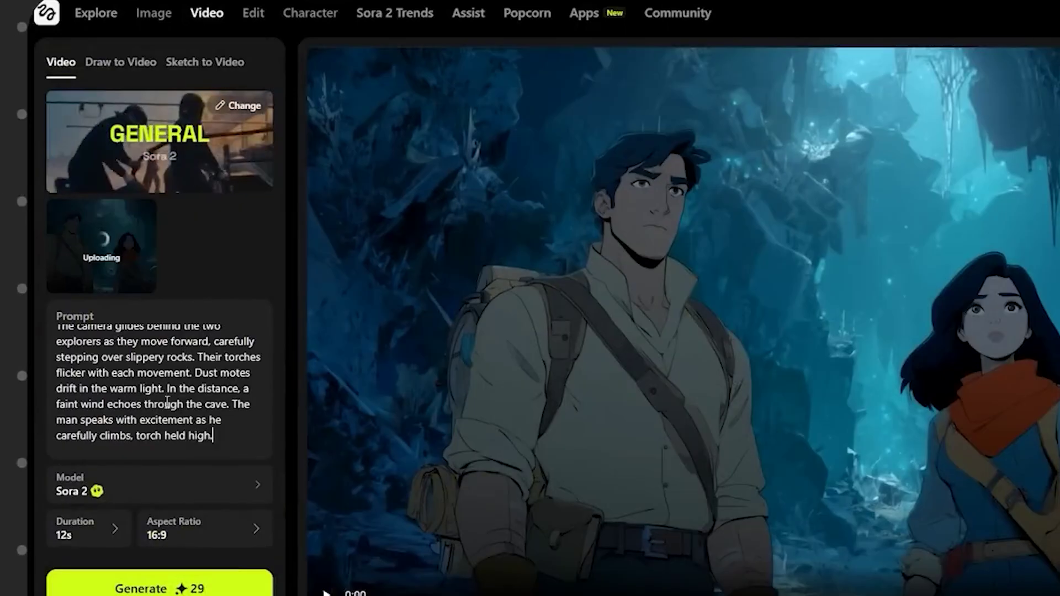
click(160, 486)
mouse_move(396, 415)
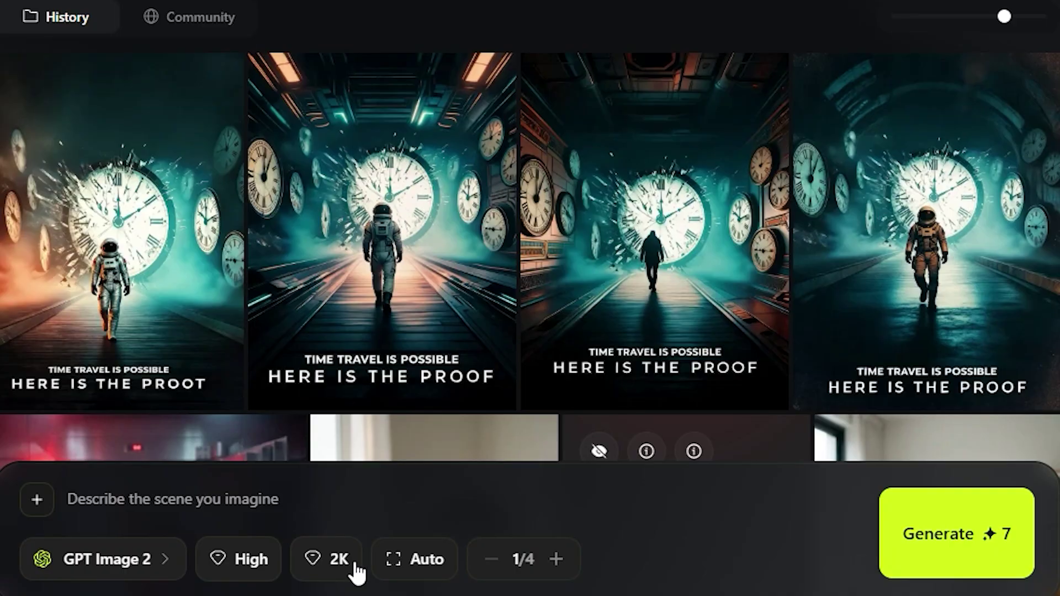
Step: Set the output resolution to 4K and attach the three images 1, 2 and 3rd as references
click(358, 572)
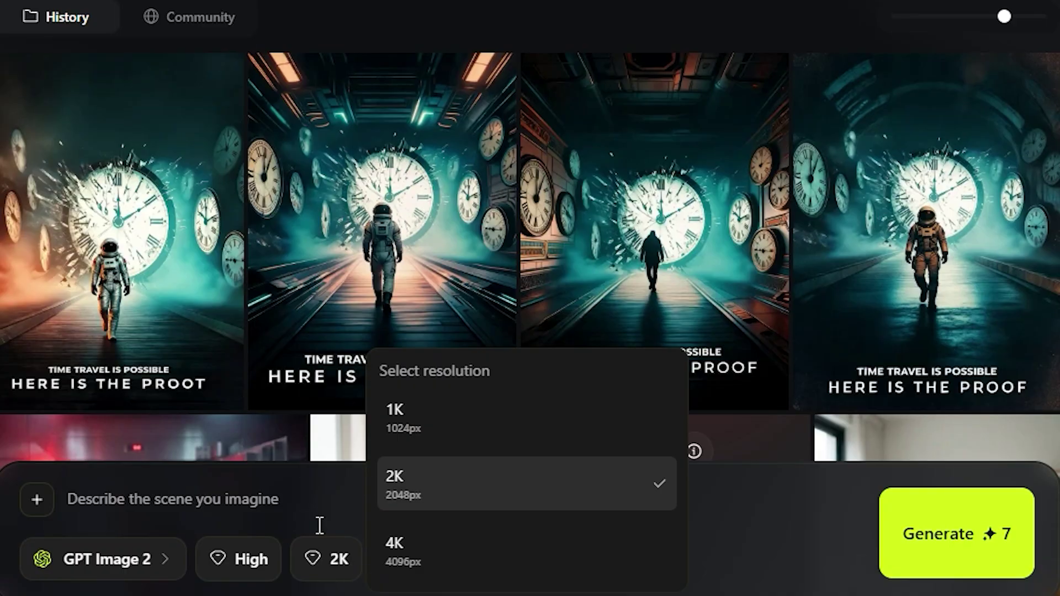
click(413, 551)
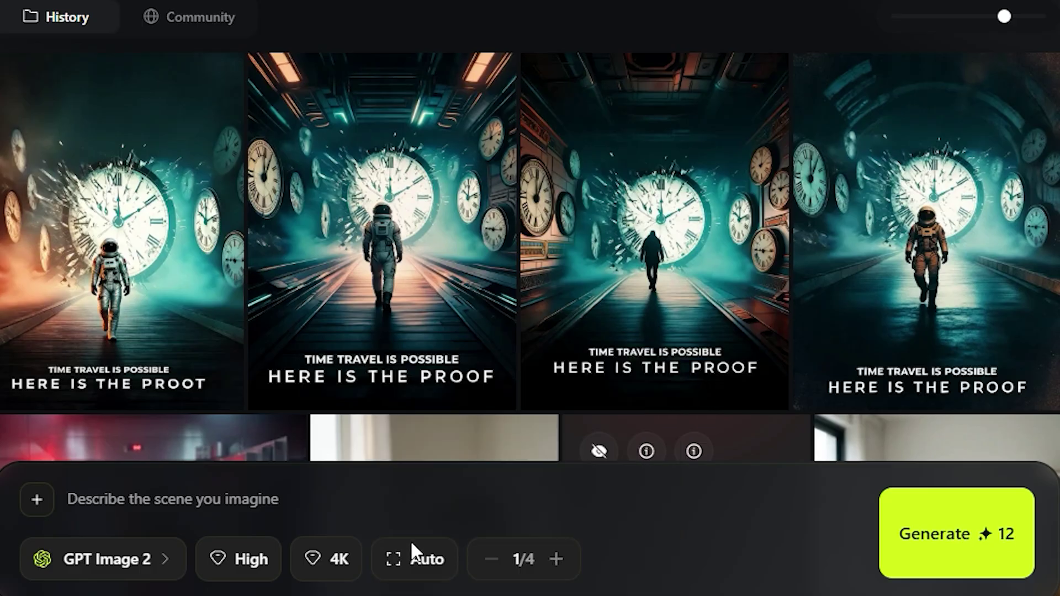
click(37, 499)
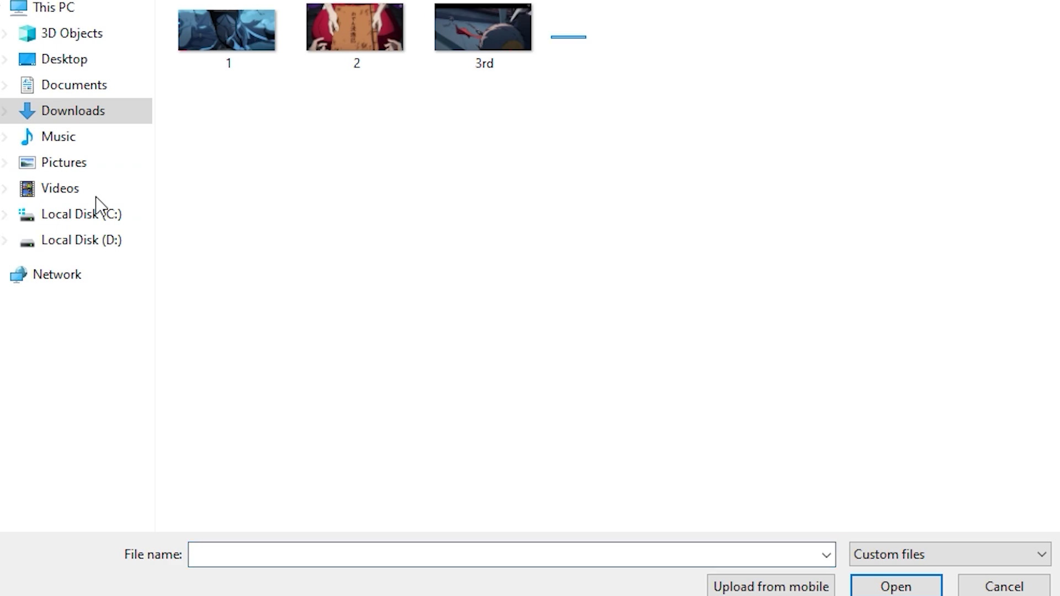
key(ctrl+a)
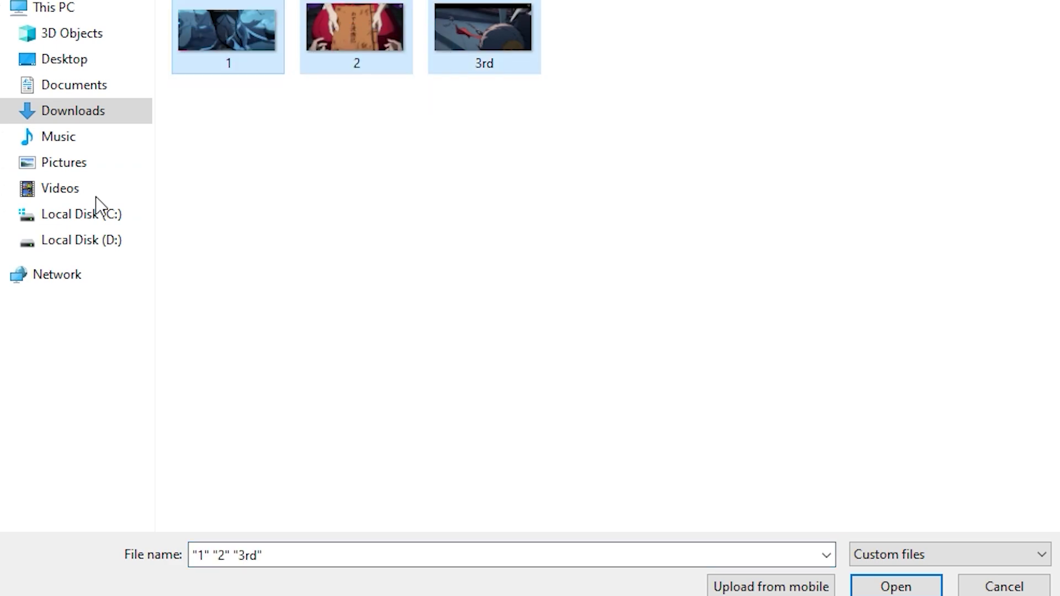
click(879, 587)
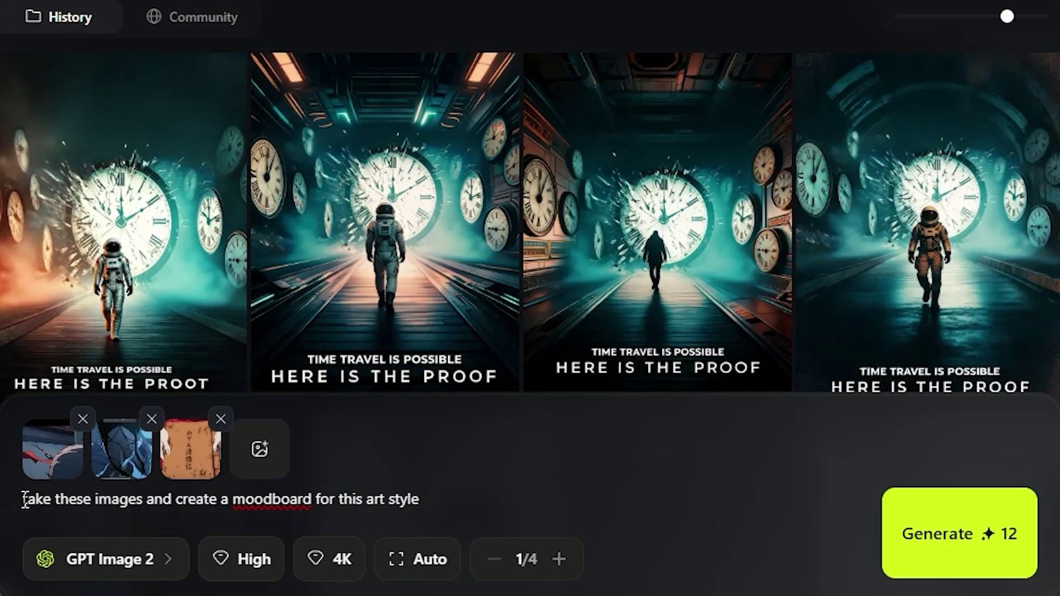
Step: Generate an image from the prompt "take these images and create a moodboard for this art style"
drag(419, 500, 25, 499)
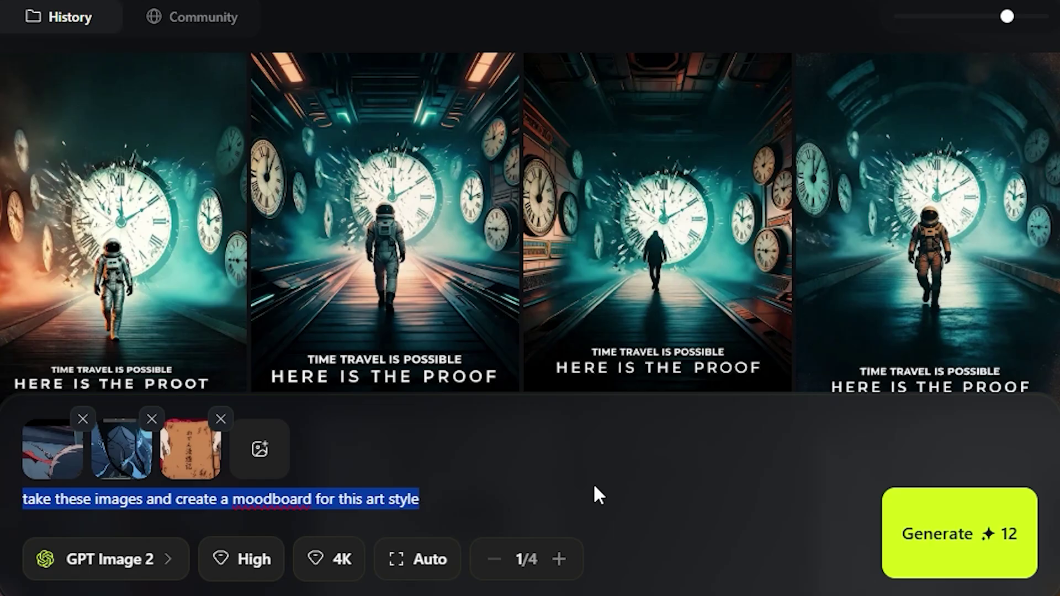
click(931, 501)
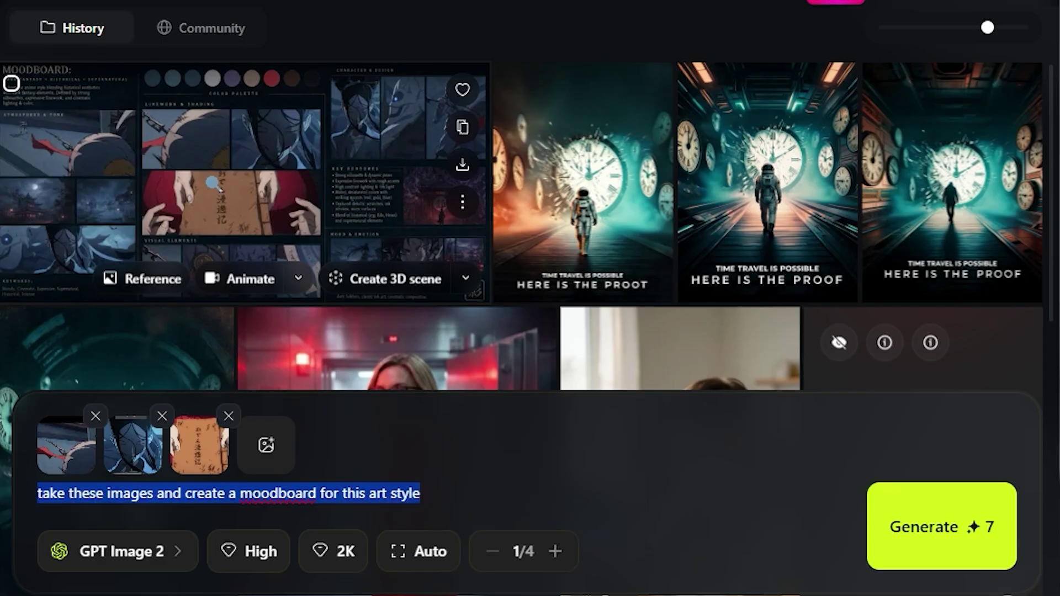
Step: Open the generated moodboard and examine its prompt and full generation information
click(244, 223)
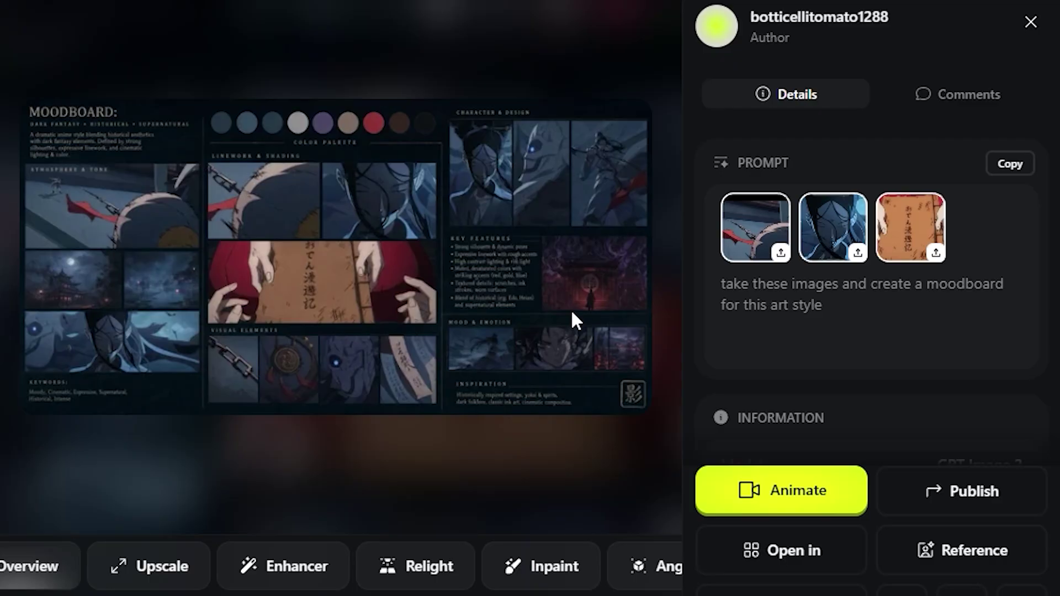
scroll(748, 306, down, 3)
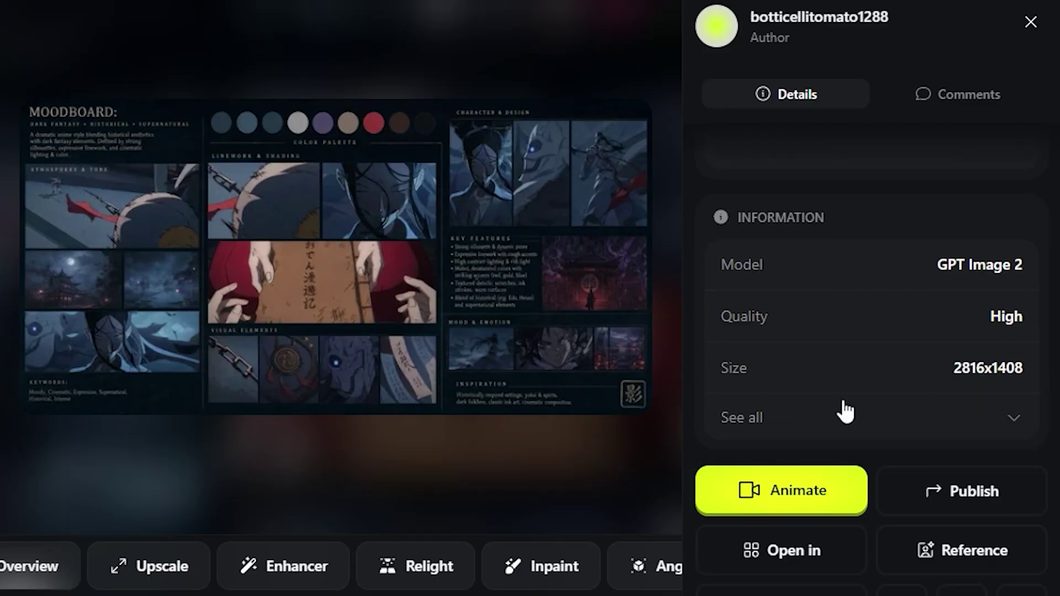
click(835, 425)
scroll(834, 428, down, 1)
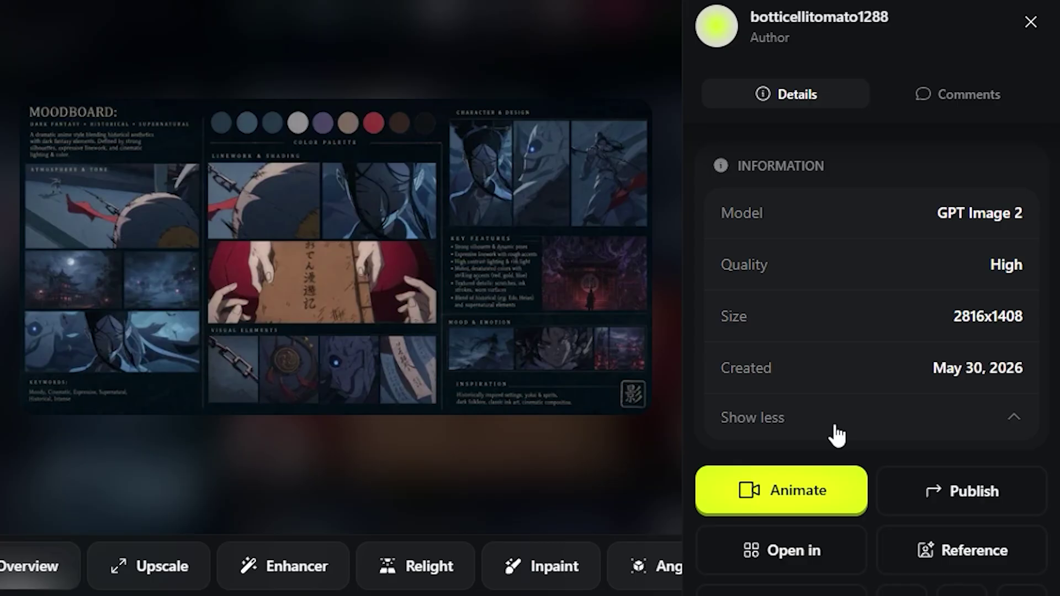
scroll(834, 425, up, 4)
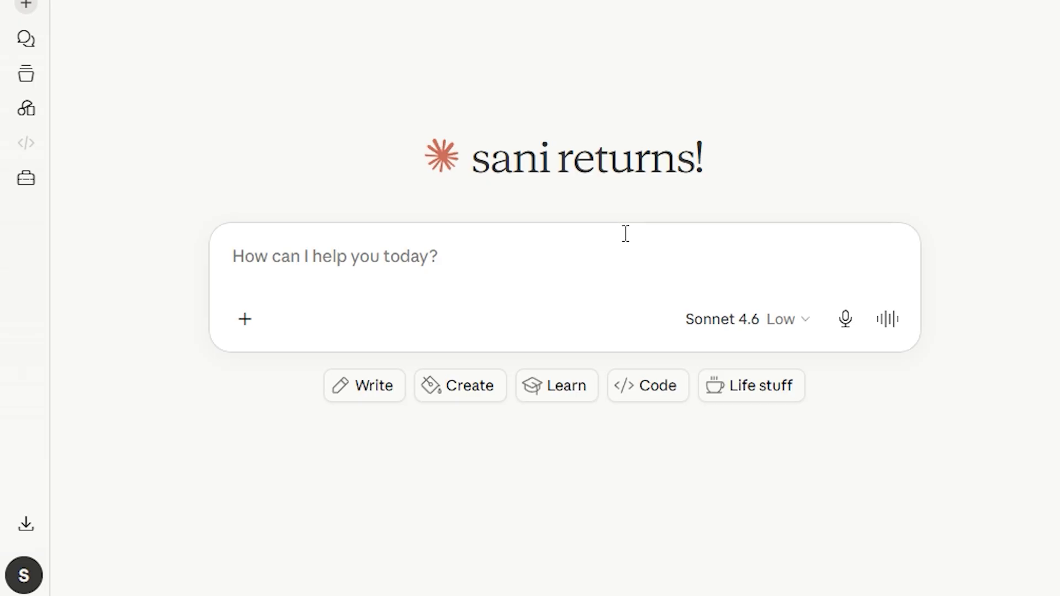
Step: Switch to Claude and send the prepared anime rooftop duel prompt with its negative prompt and camera directions
key(ctrl+v)
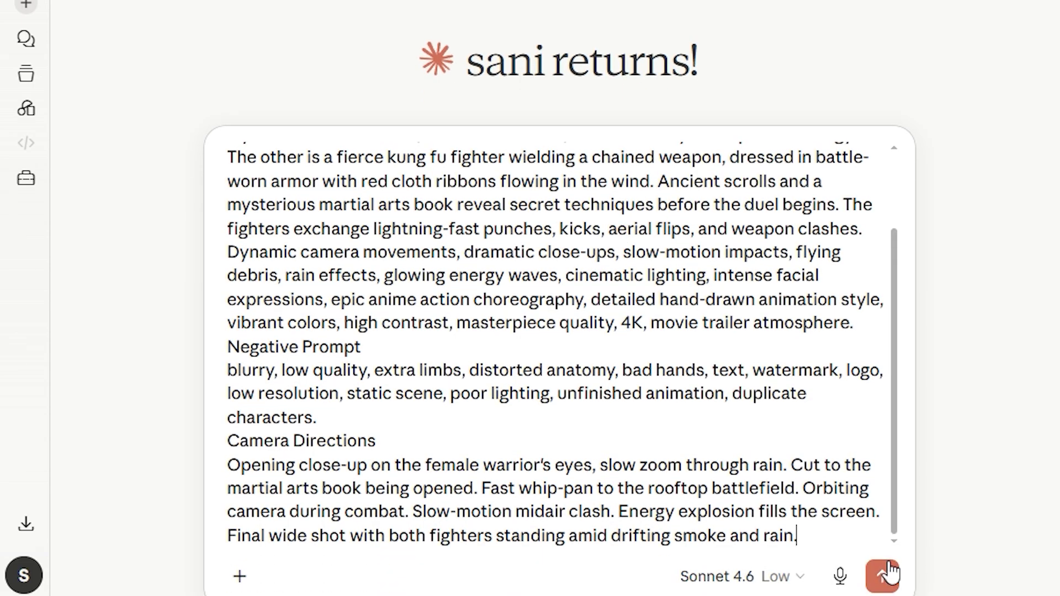
click(886, 571)
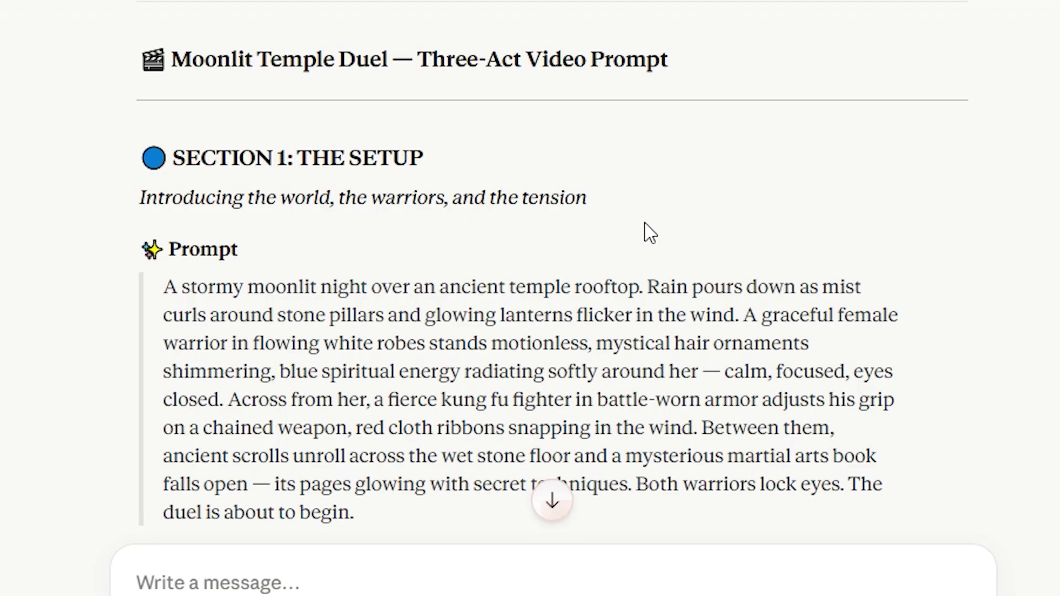
Step: Read the Moonlit Temple Duel reply, examining each section's prompt, camera directions and negative prompt
scroll(671, 165, down, 2)
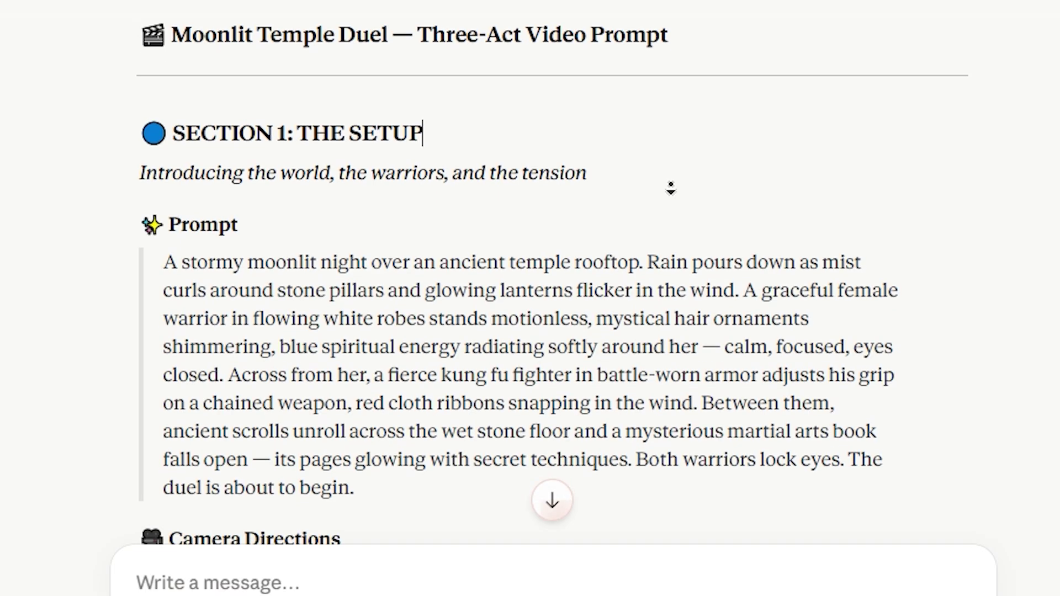
scroll(670, 187, down, 3)
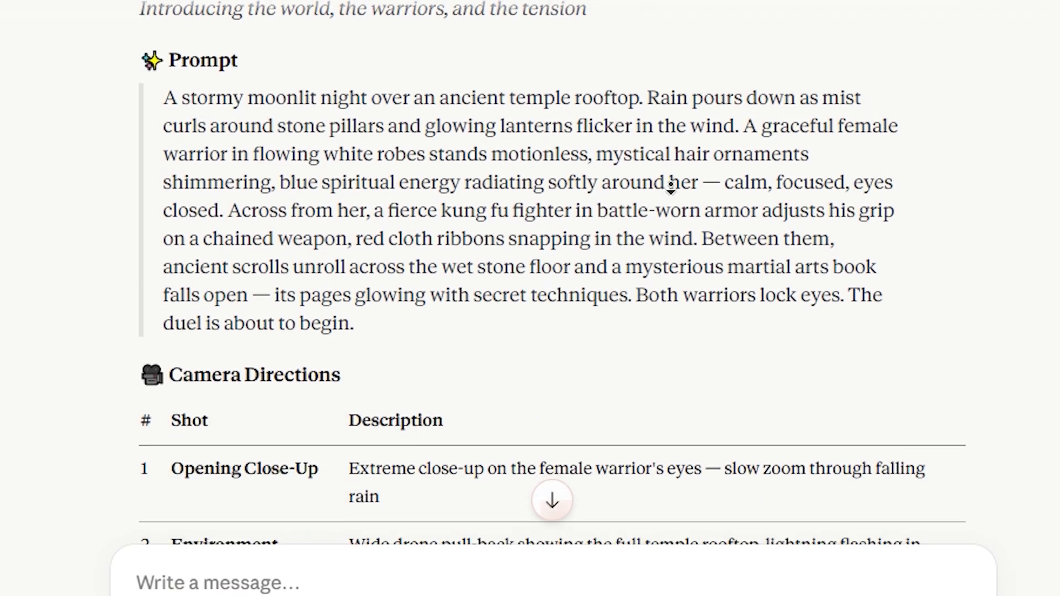
scroll(671, 187, down, 4)
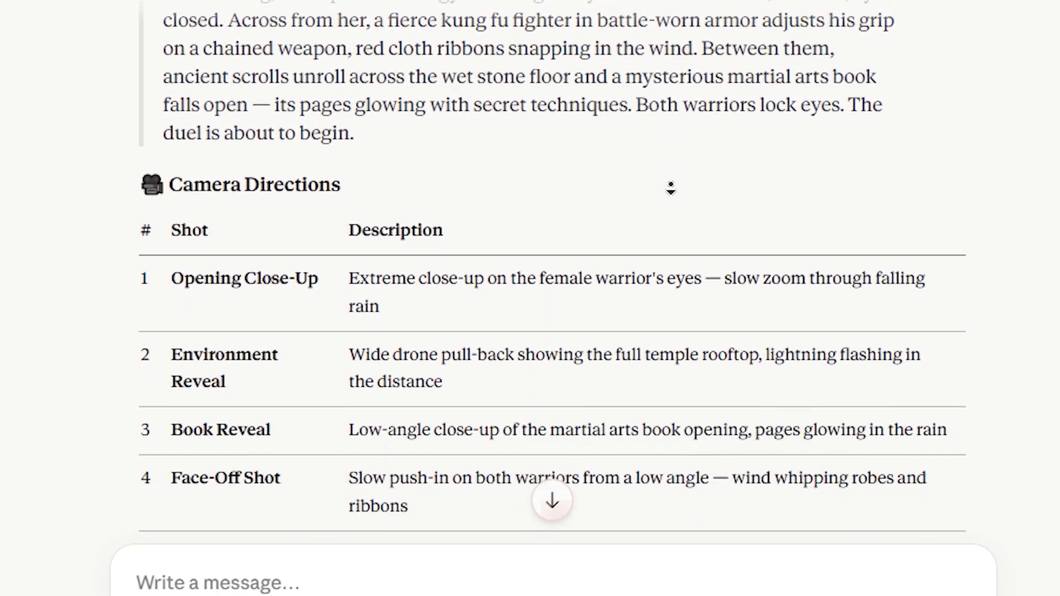
scroll(671, 188, down, 4)
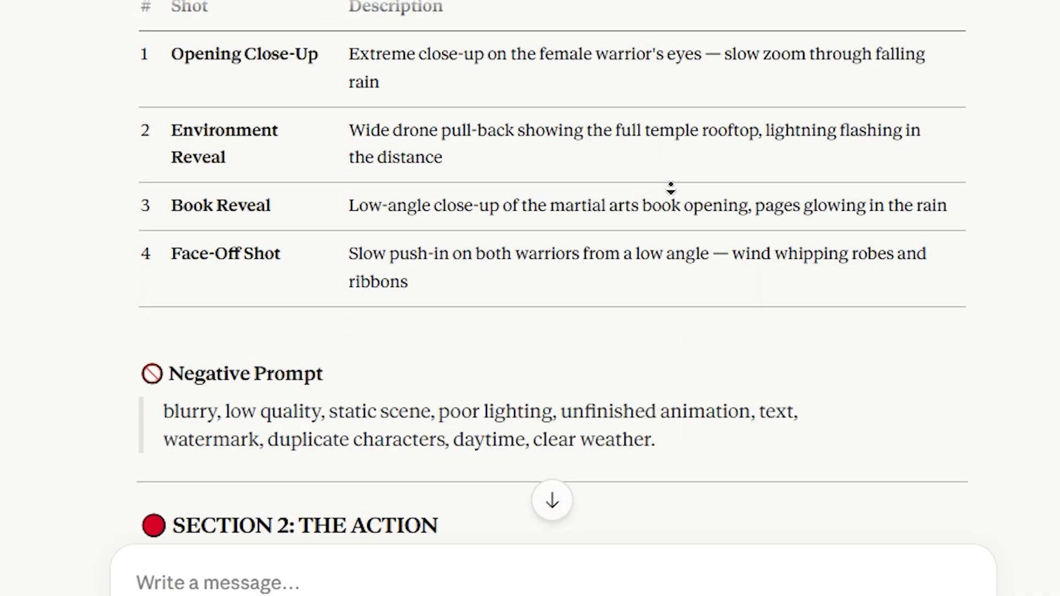
scroll(670, 189, down, 1)
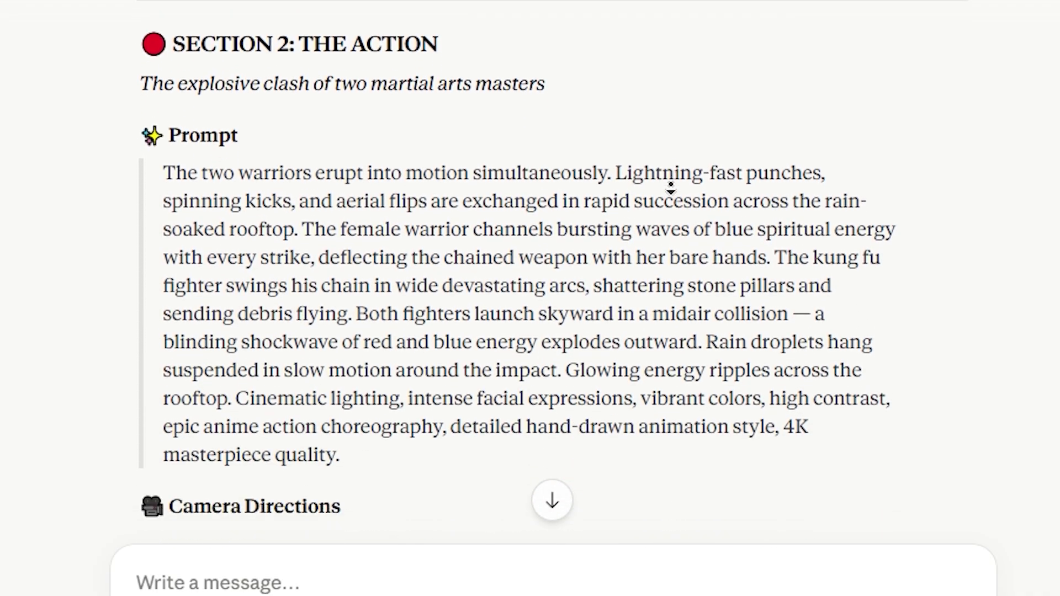
scroll(670, 187, down, 4)
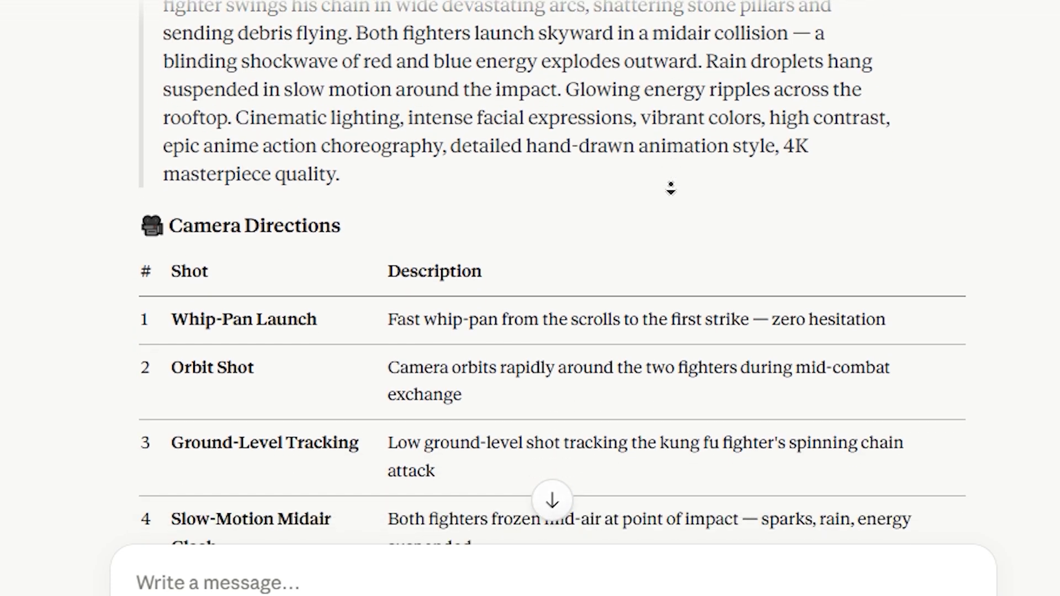
scroll(671, 188, down, 5)
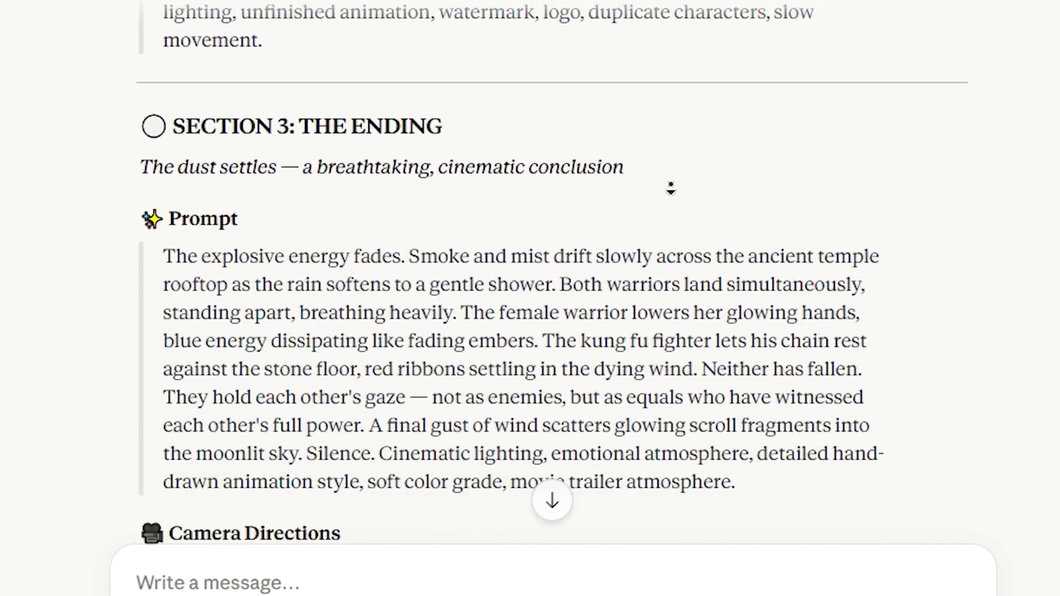
scroll(670, 187, down, 7)
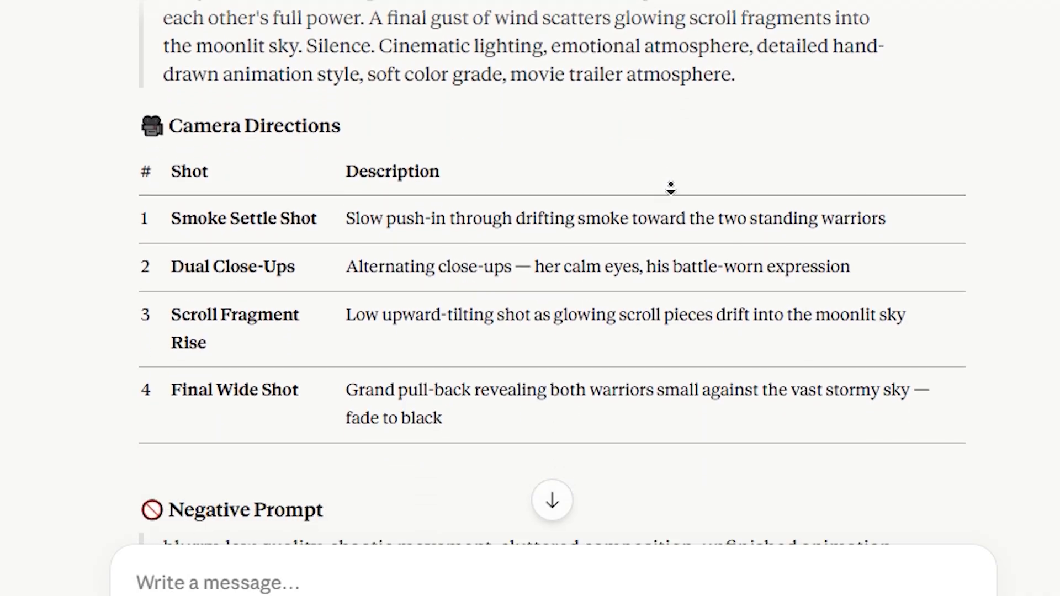
scroll(670, 188, down, 6)
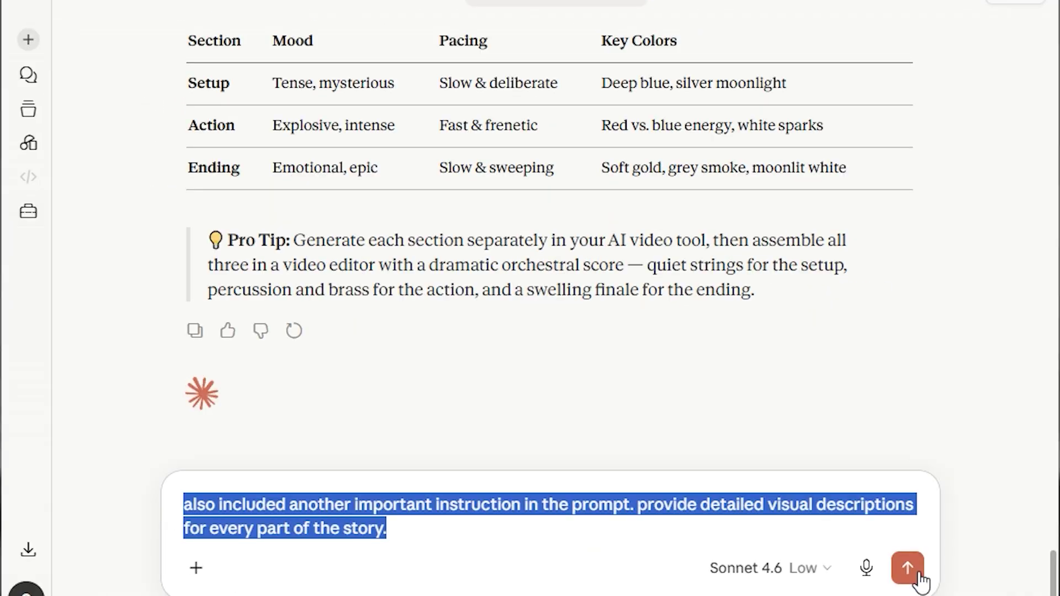
Step: Send the follow-up "also included another important instruction in the prompt. provide detailed visual descriptions for every part of the story."
click(907, 568)
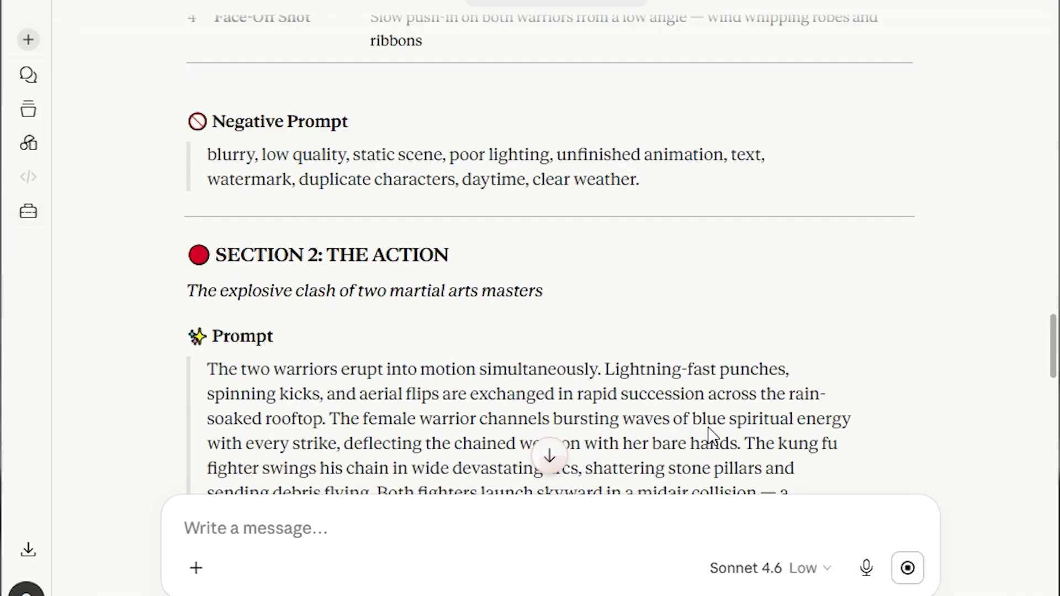
scroll(724, 442, up, 2)
scroll(778, 357, down, 6)
scroll(779, 358, down, 20)
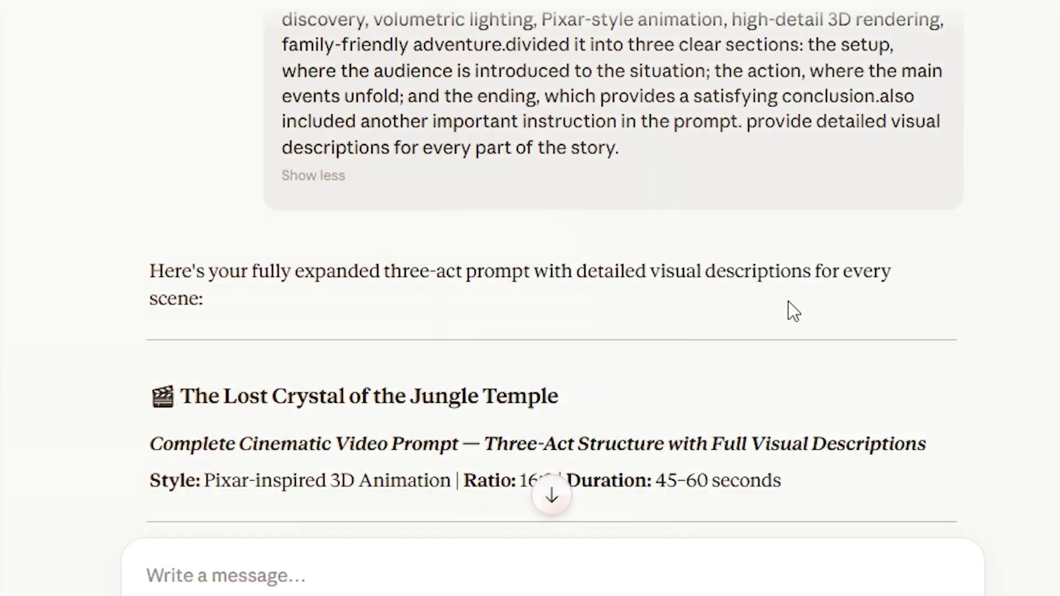
Step: Review the opening of The Lost Crystal of the Jungle Temple prompt and highlight the summary line under Act One
scroll(966, 330, down, 1)
scroll(967, 330, down, 10)
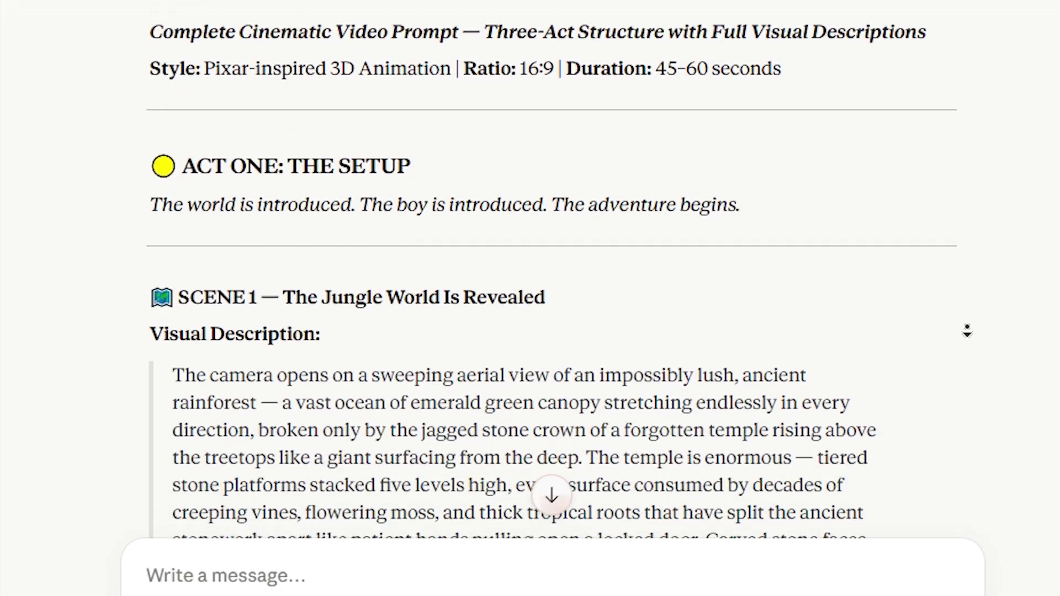
scroll(967, 330, down, 11)
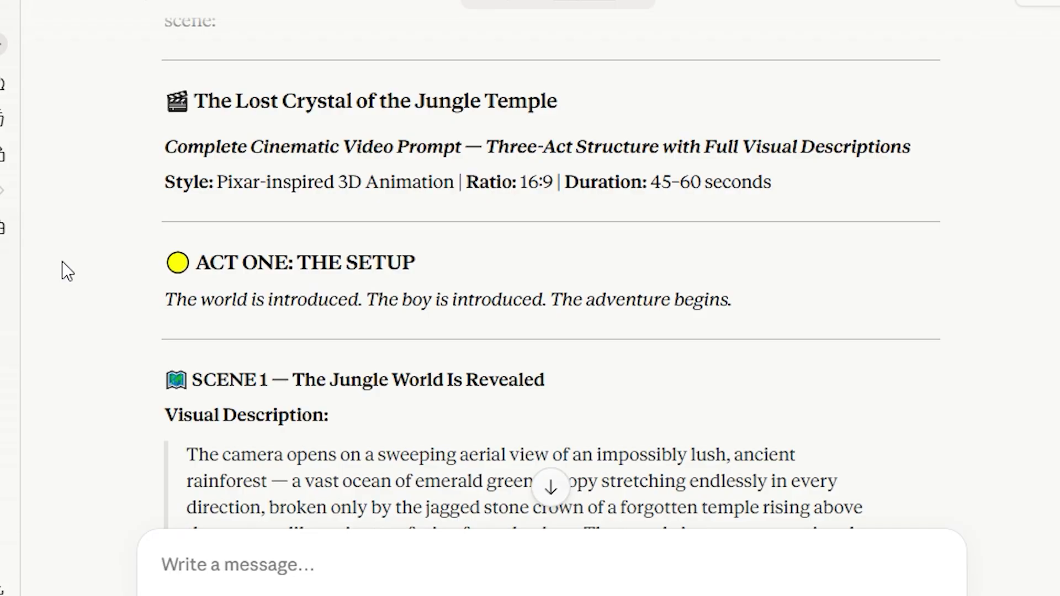
drag(165, 299, 757, 302)
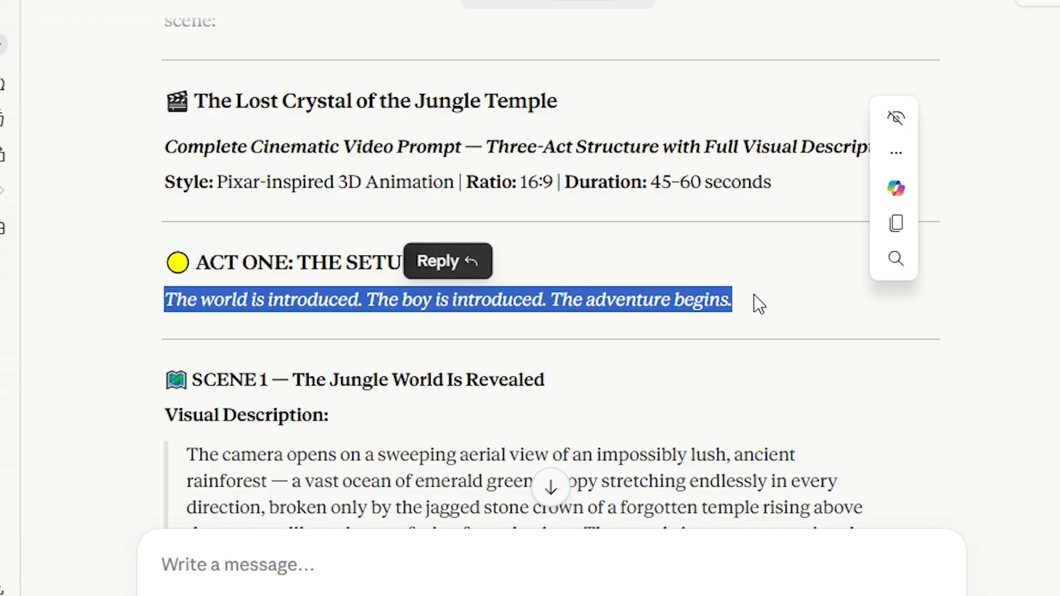
Step: Find Act Two: The Action in the reply and highlight its one-line summary
scroll(759, 303, down, 20)
scroll(632, 312, down, 15)
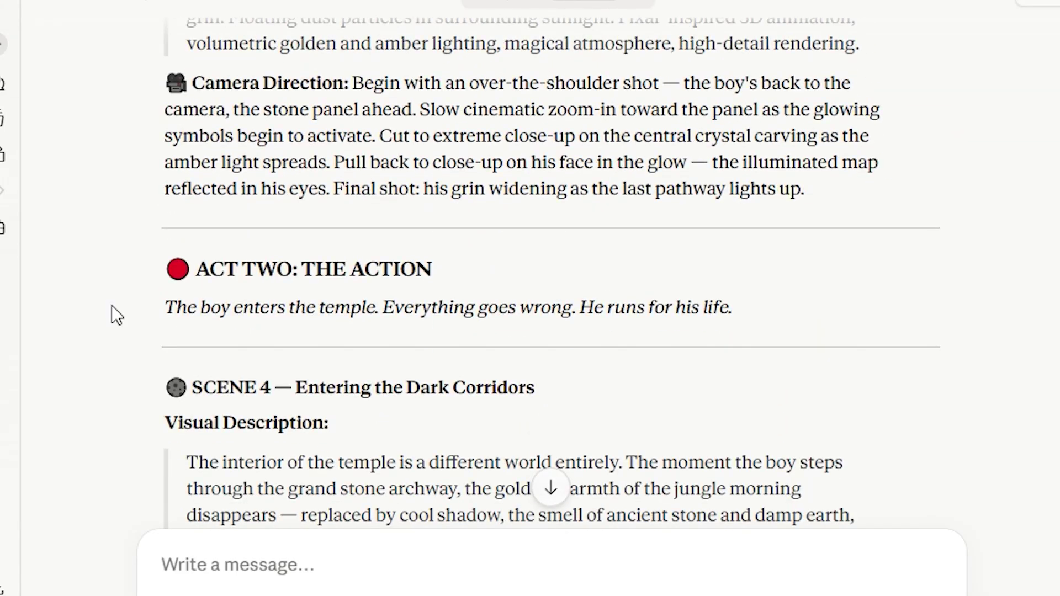
triple_click(577, 306)
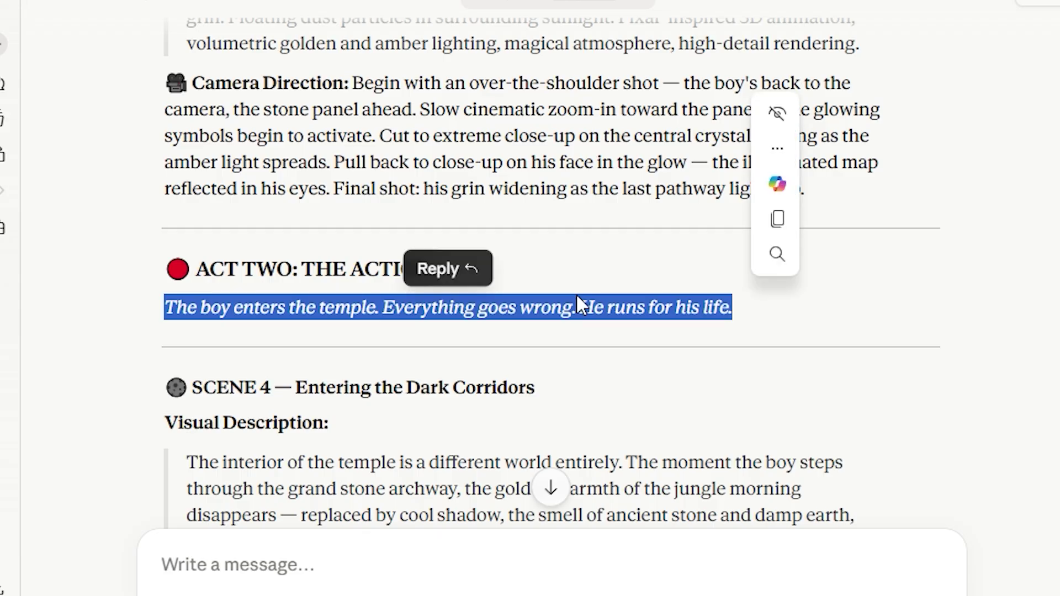
Step: Find Act Three: The Ending in the reply, highlight its one-line summary and read through the remaining scene prompts and camera directions
scroll(575, 293, down, 20)
scroll(531, 366, down, 20)
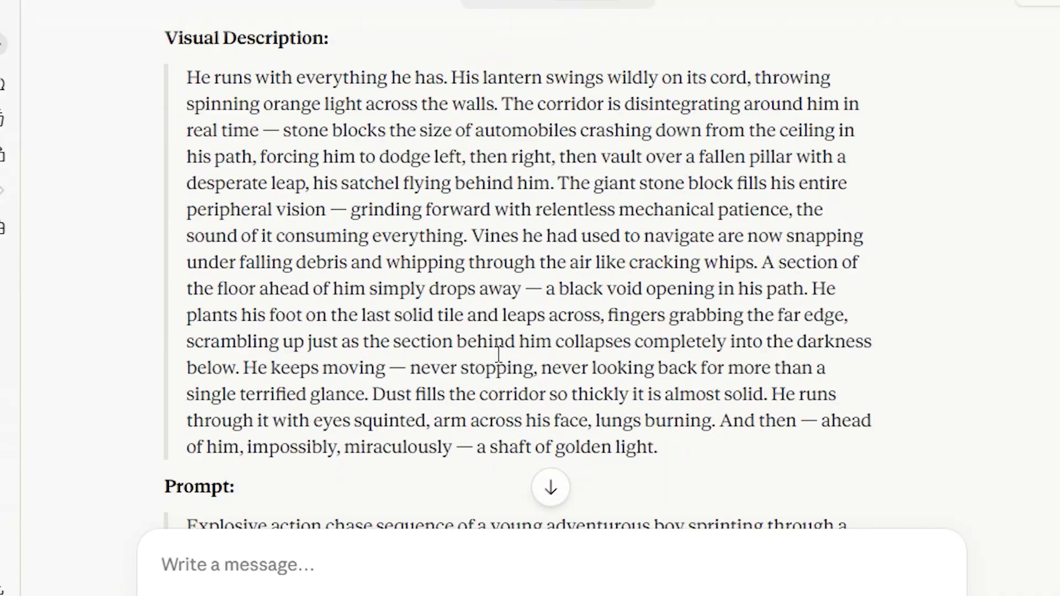
drag(166, 253, 819, 253)
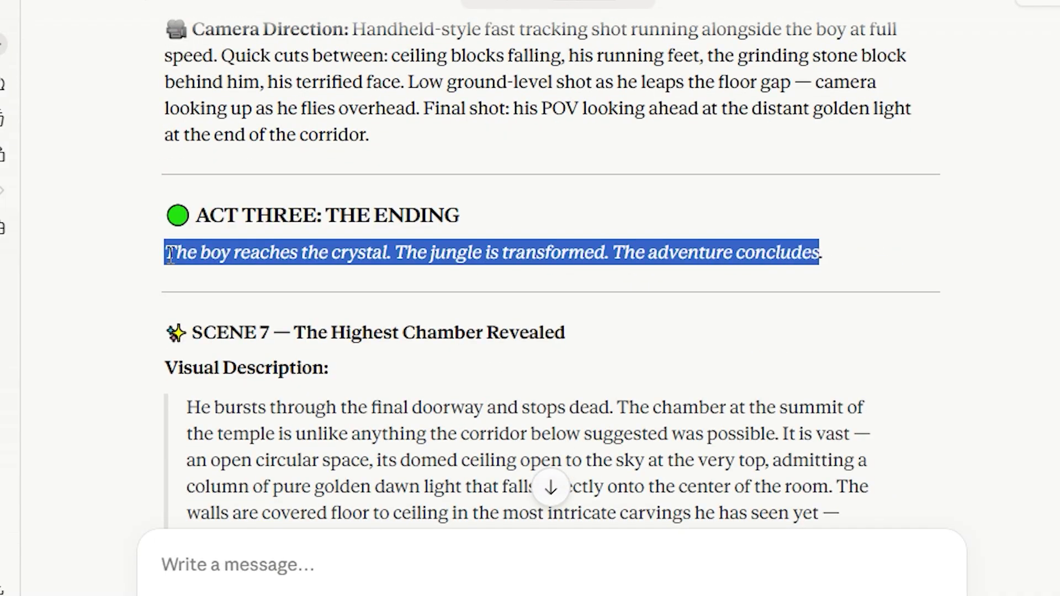
scroll(644, 375, down, 20)
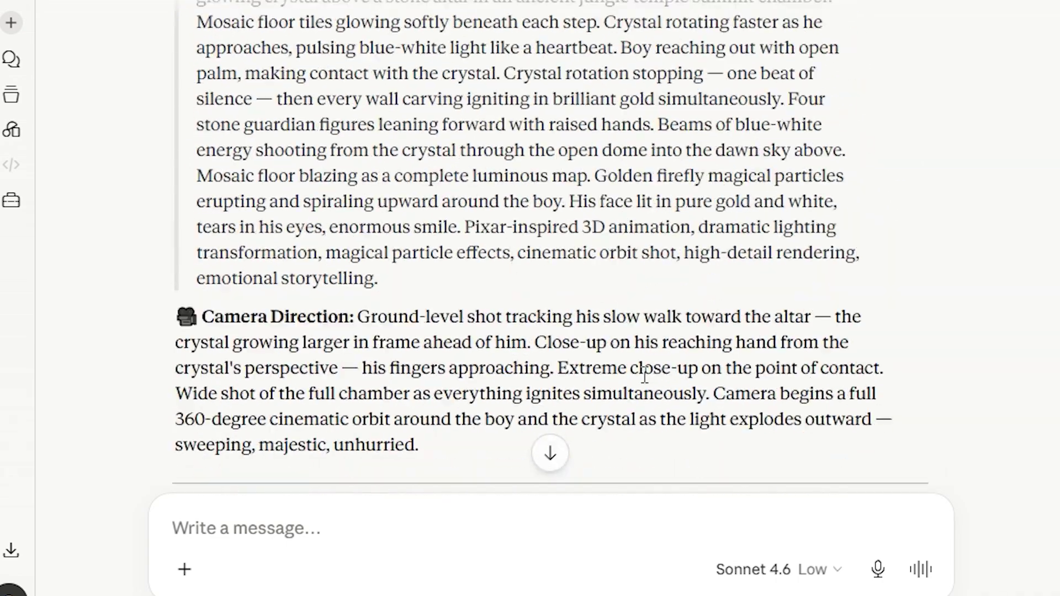
scroll(644, 376, down, 20)
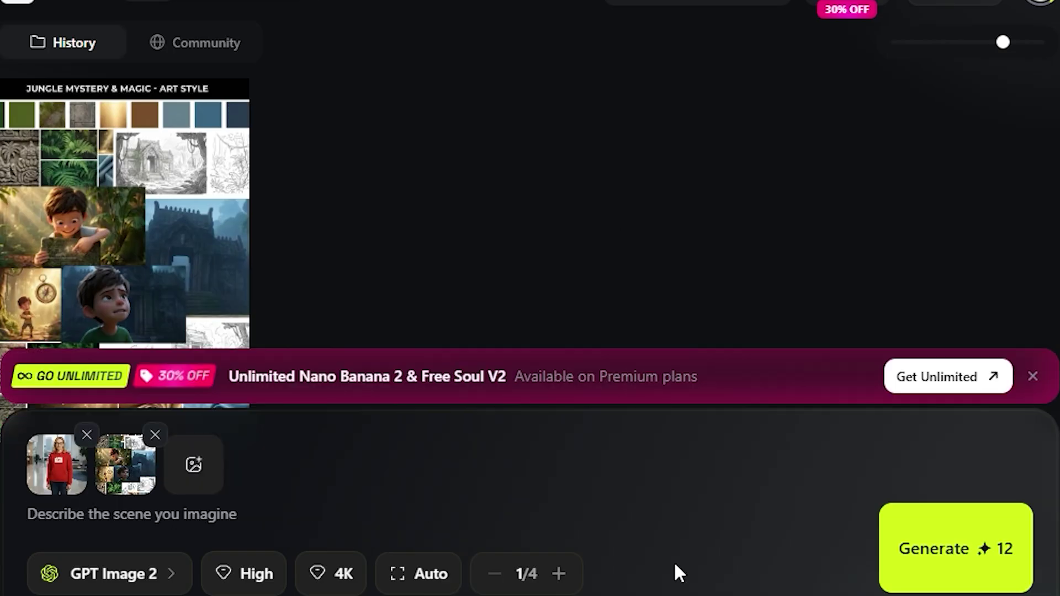
Step: In Higgsfield, check that image generation is set to the GPT Image 2 model, High quality and 4K resolution
click(110, 574)
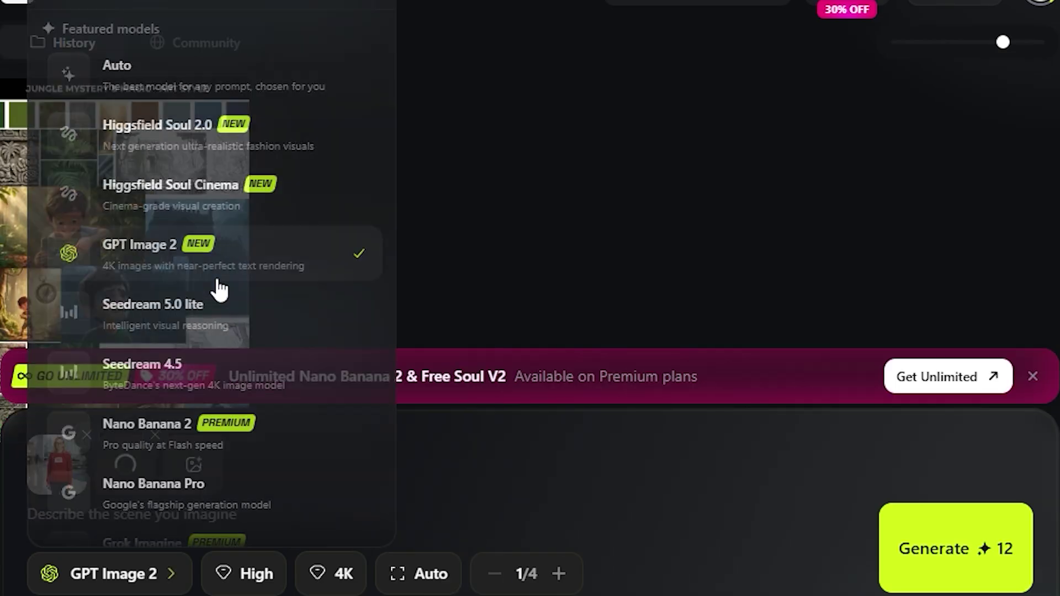
click(175, 582)
click(281, 579)
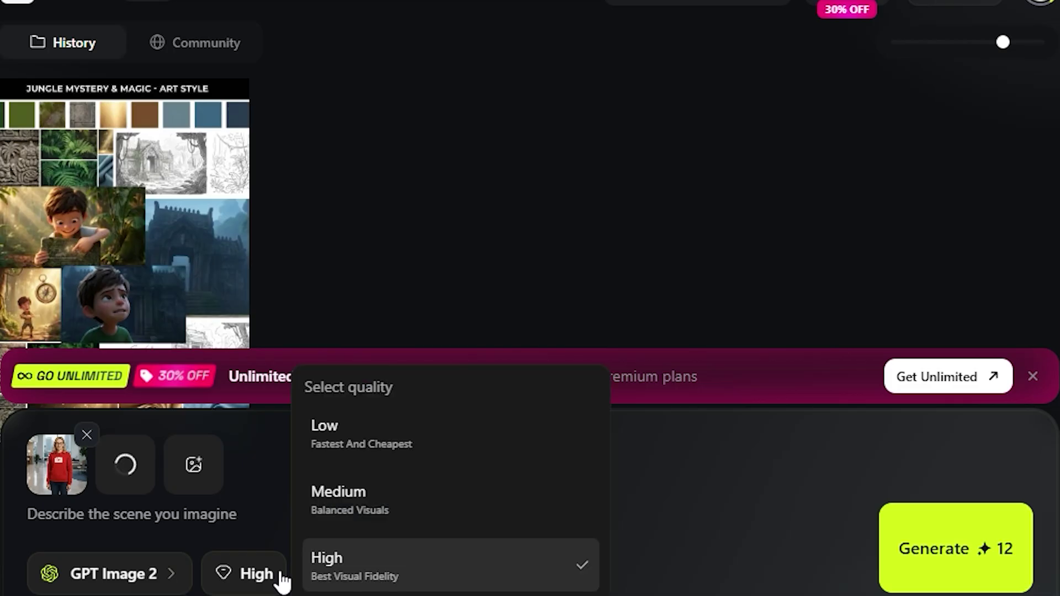
click(282, 579)
click(304, 580)
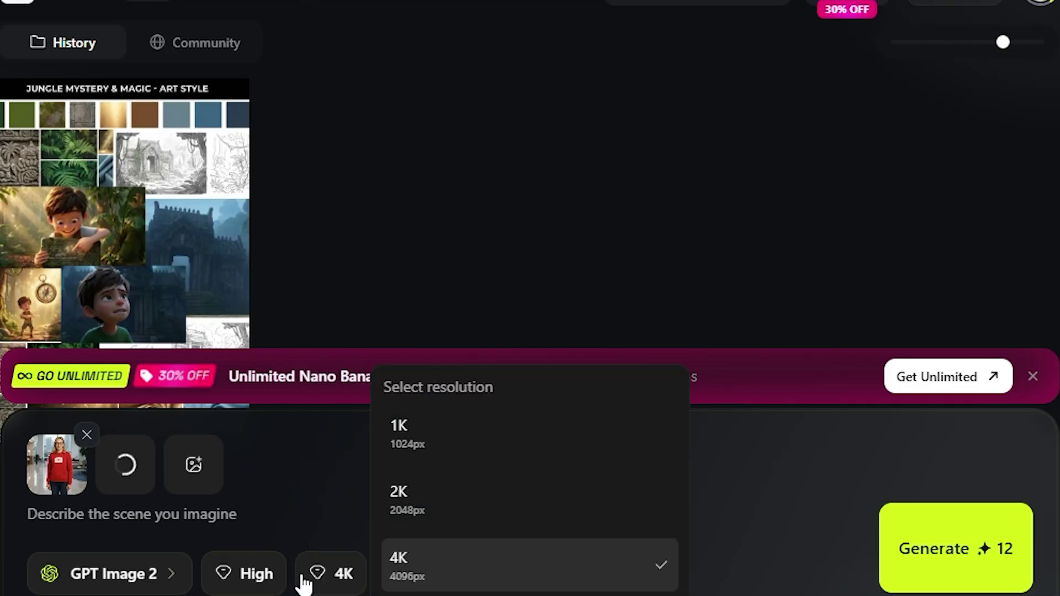
click(305, 579)
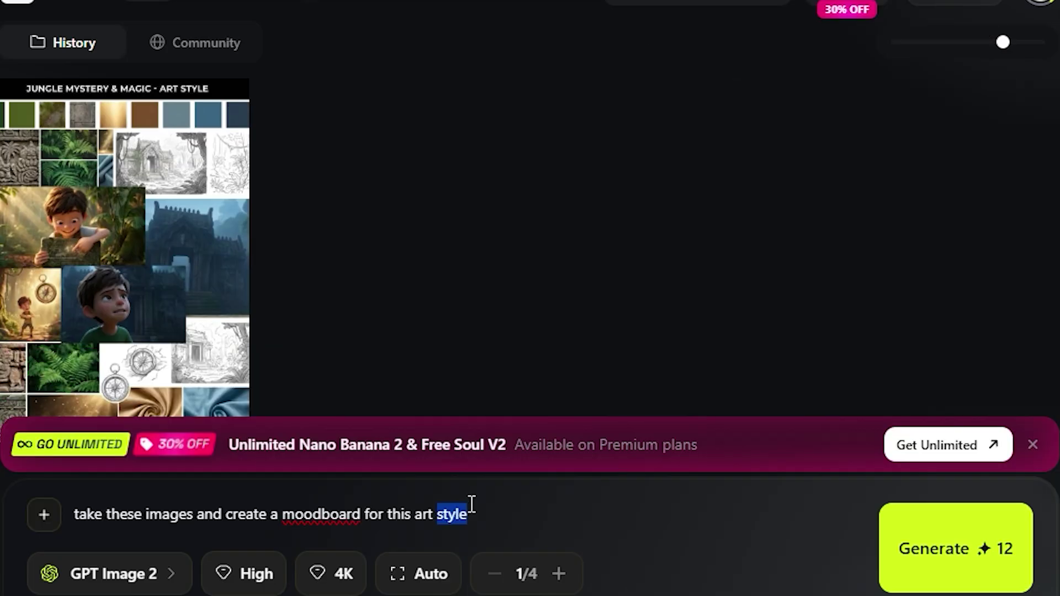
Step: Clear the old moodboard prompt and upload the photo of the woman in the red hoodie as a reference image
drag(472, 505, 65, 524)
key(BackSpace)
click(50, 511)
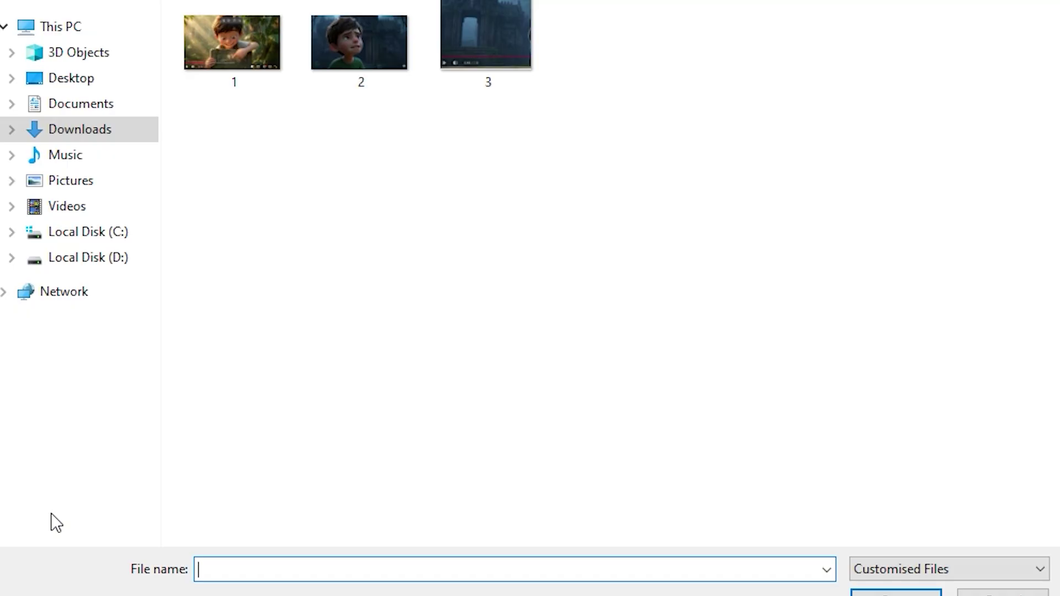
click(237, 1)
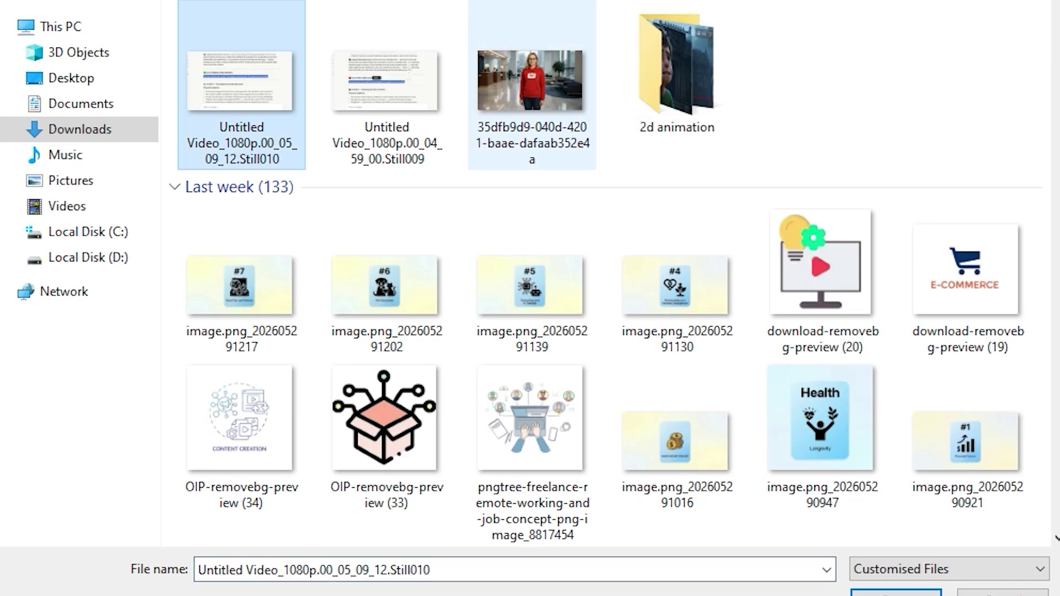
double_click(529, 82)
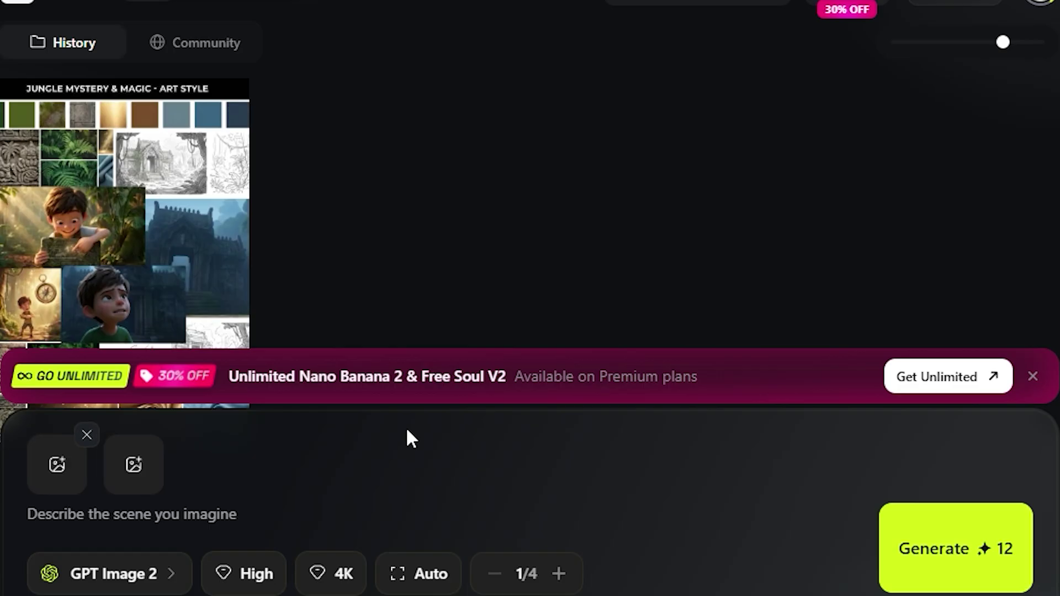
Step: Download the Jungle Mystery & Magic moodboard and add it as the second reference image
mouse_move(158, 331)
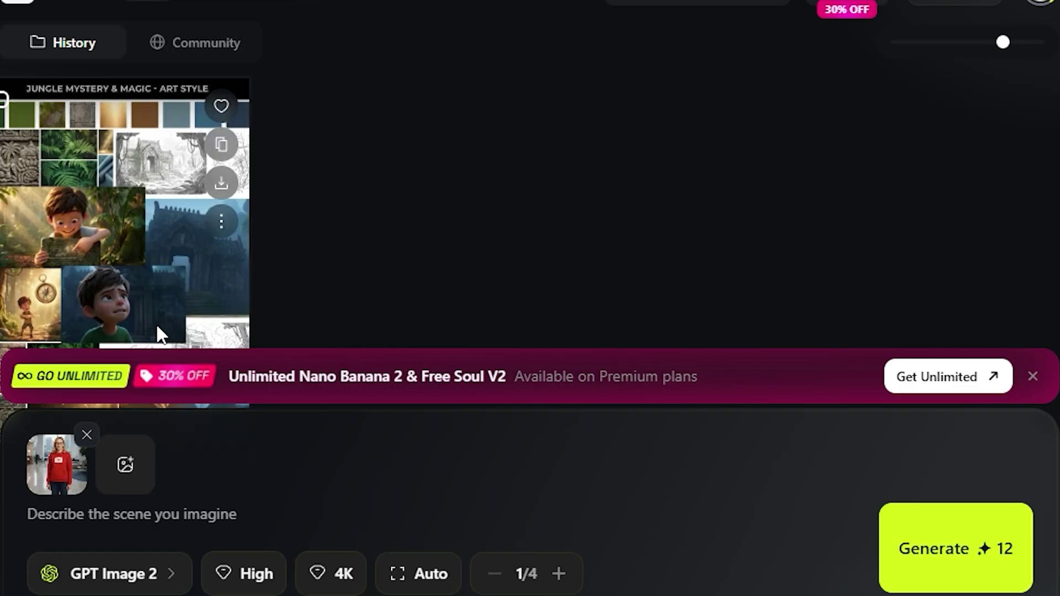
click(222, 184)
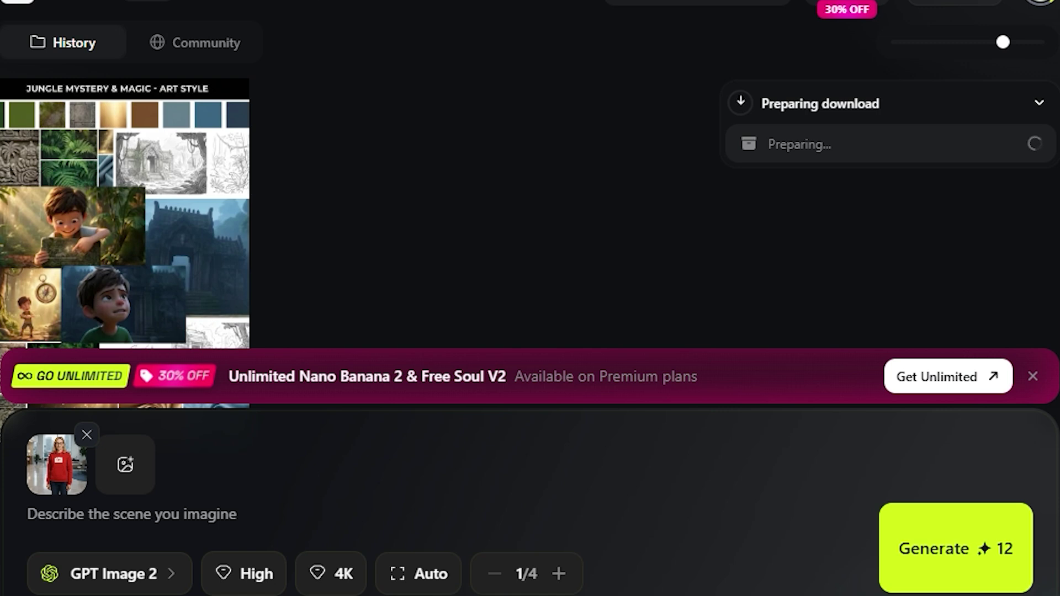
drag(690, 11, 184, 492)
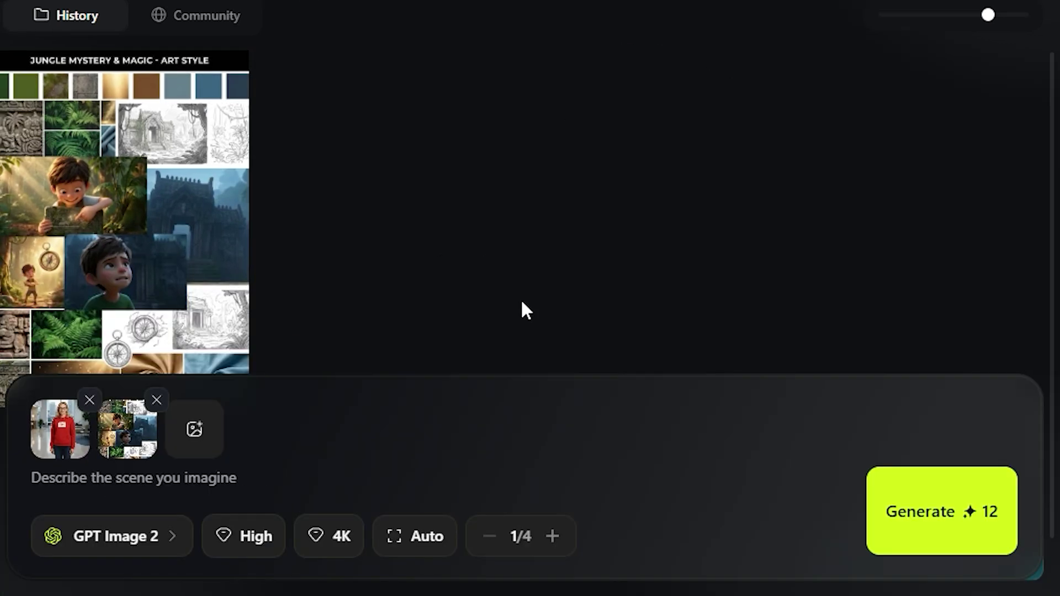
Step: Enter the prompt "create a character sheet with three panels: a front view, a side view, and a close-up of the face"
scroll(522, 301, down, 3)
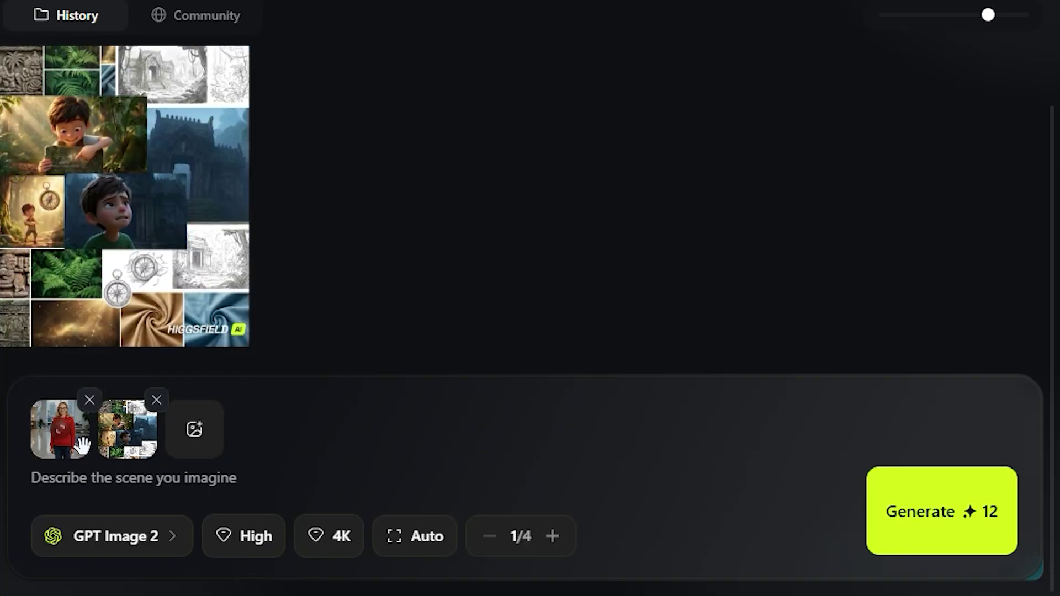
click(80, 472)
text(create a character sheet with three panels: a front view, a side view, and a close-up of the face)
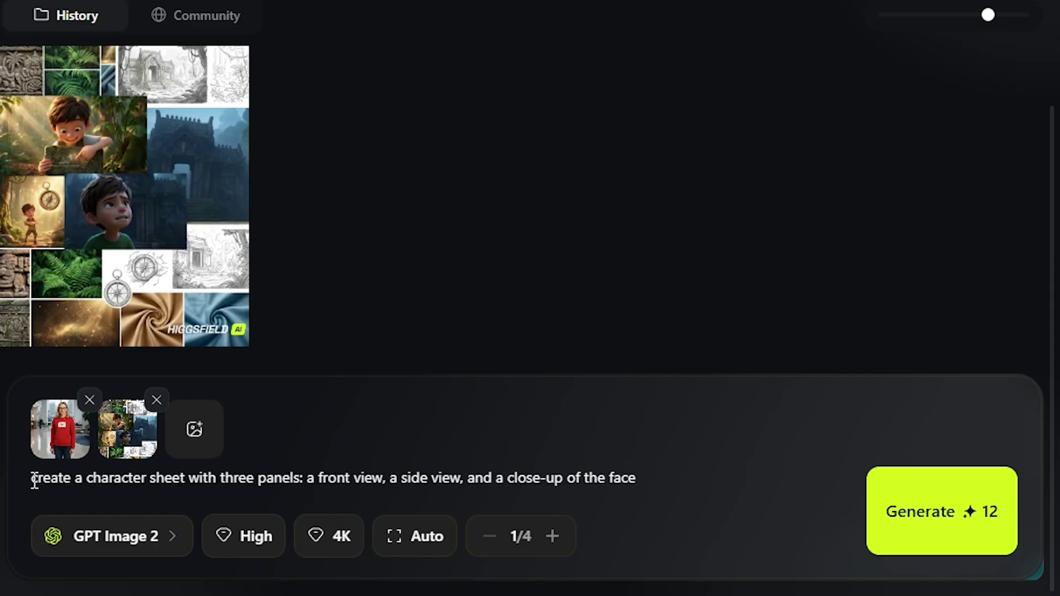
Step: Highlight the prompt's parts in turn: the three-panel character sheet instruction, the front view, the side view and the face close-up
key(ctrl+shift+Left)
key(ctrl+shift+Left)
key(ctrl+shift+Left)
key(ctrl+shift+Left)
key(ctrl+shift+Left)
key(ctrl+shift+Left)
key(ctrl+shift+Left)
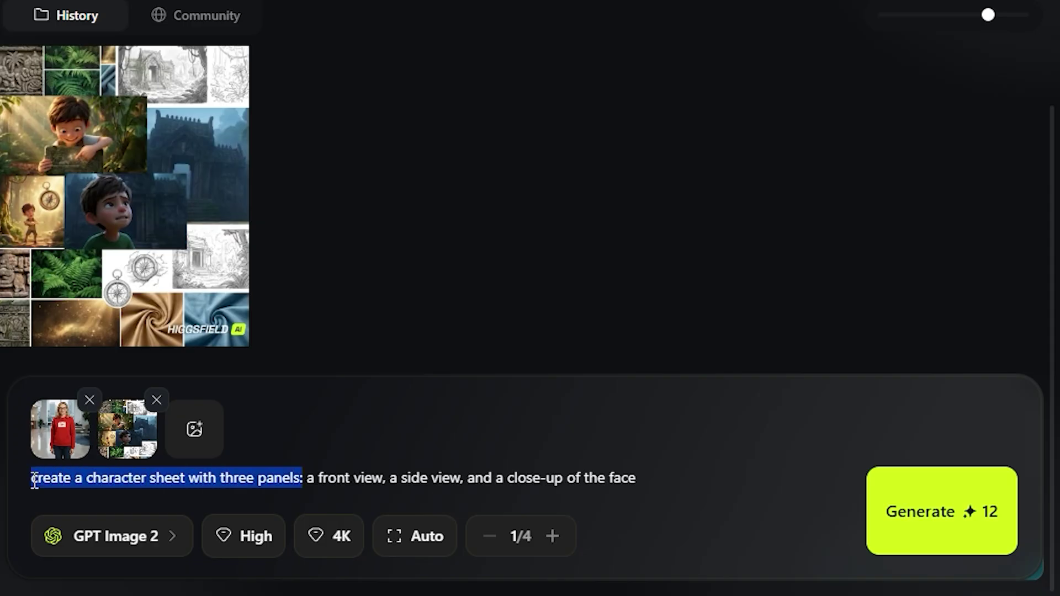
key(Right)
key(Right)
key(shift+Right)
key(shift+Right)
key(shift+Right)
key(shift+Right)
key(shift+Right)
key(shift+Right)
key(shift+Right)
key(shift+Right)
key(shift+Right)
key(shift+Right)
key(shift+Right)
key(shift+Right)
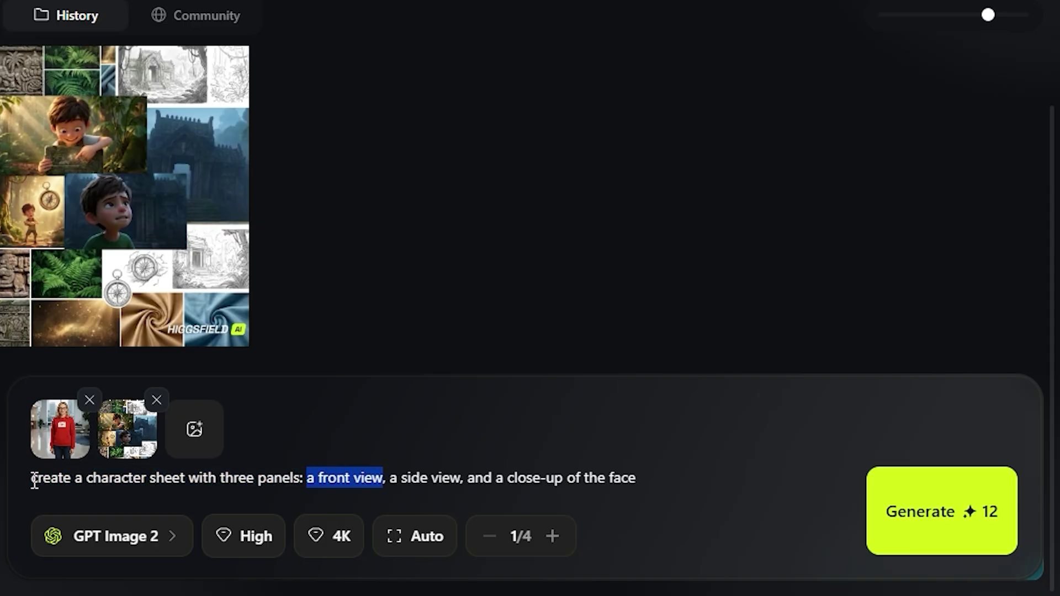
key(Right)
key(Right)
key(Right)
key(ctrl+shift+Right)
key(ctrl+shift+Right)
key(ctrl+shift+Right)
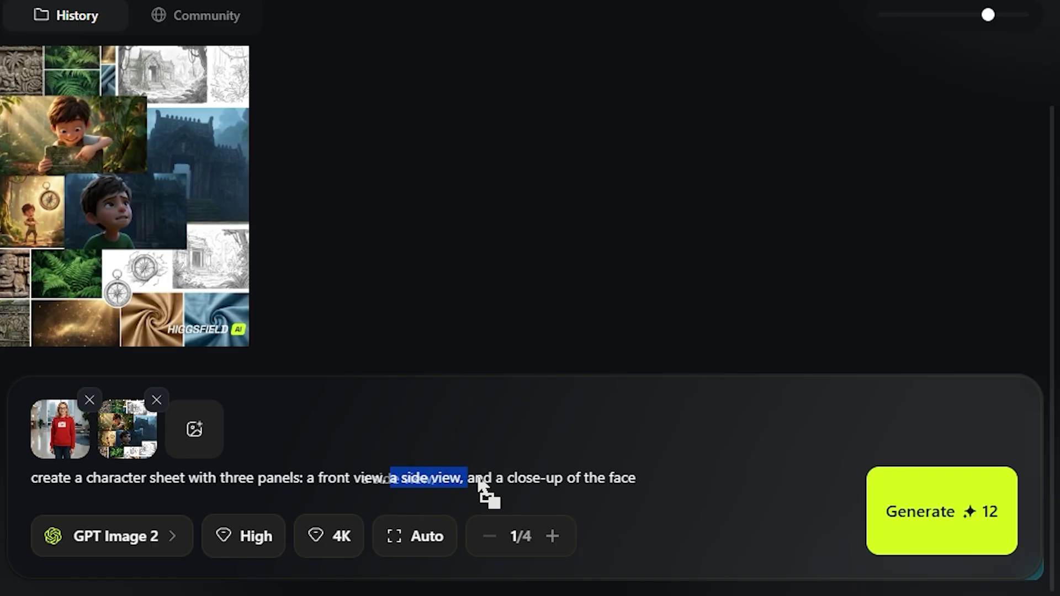
click(460, 478)
key(ctrl+shift+Right)
key(ctrl+shift+Right)
key(ctrl+shift+Right)
key(ctrl+shift+Right)
key(ctrl+shift+Right)
key(ctrl+shift+Right)
key(ctrl+shift+Right)
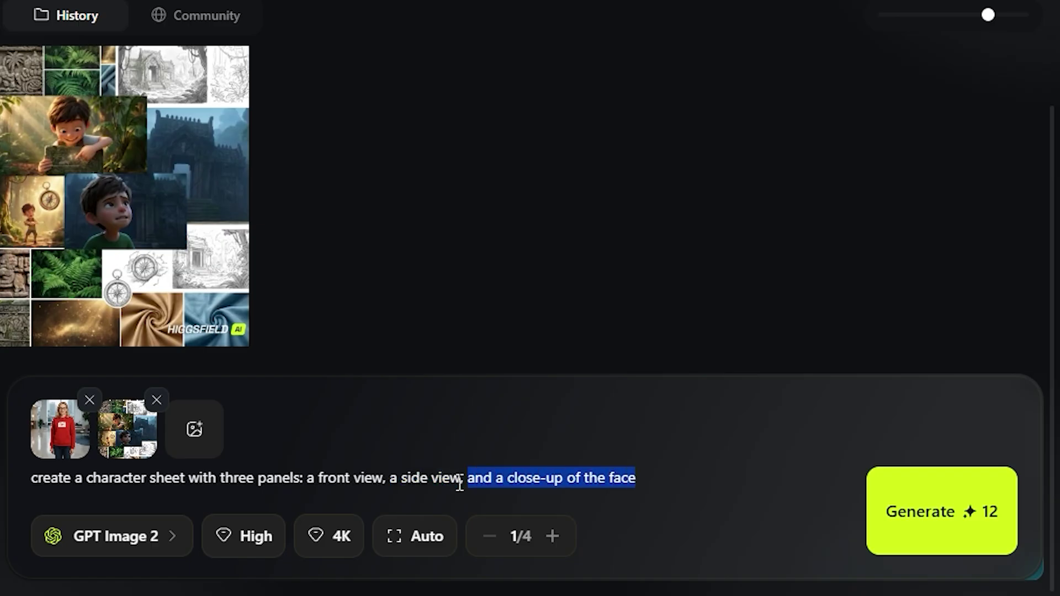
Step: Generate the character sheet and open the illustrated three-panel result for a closer look
click(901, 491)
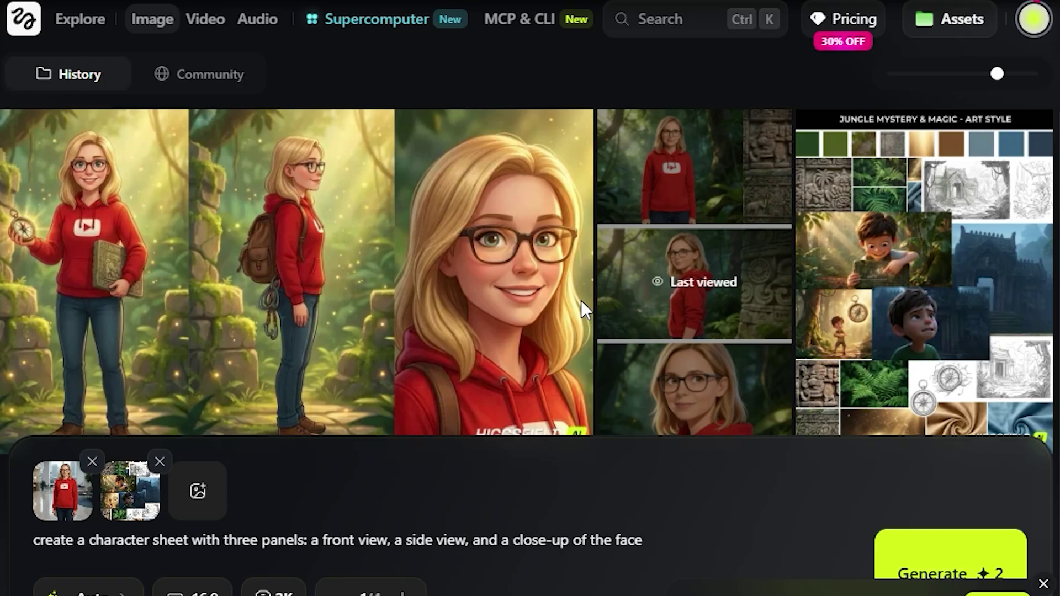
click(528, 202)
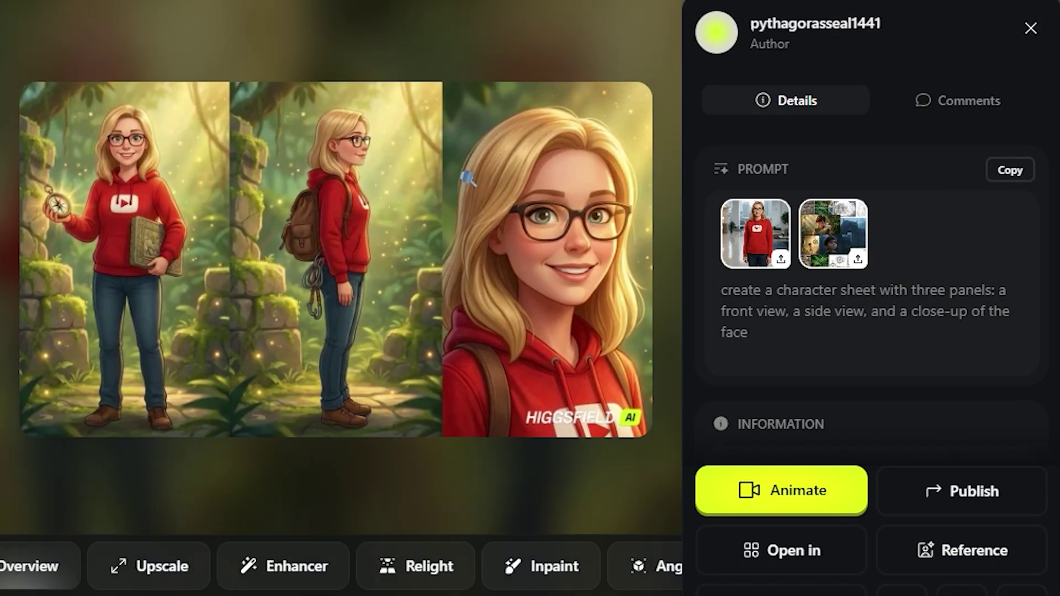
click(75, 196)
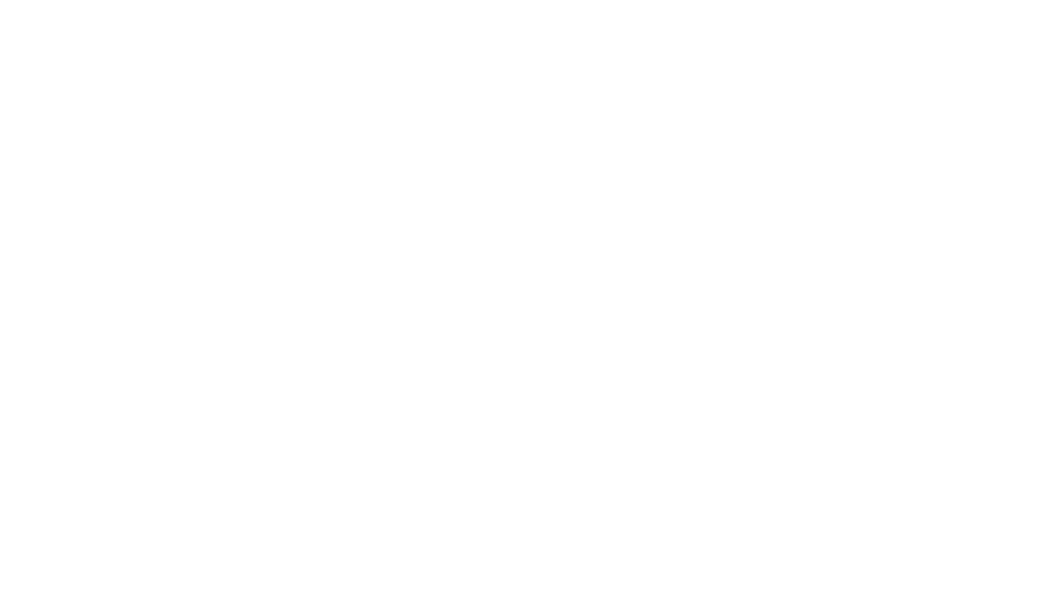
Step: With the moodboard as reference, generate "a smart archaeologist who helps solve puzzles inside the temple." and open the resulting image
key(shift+Home)
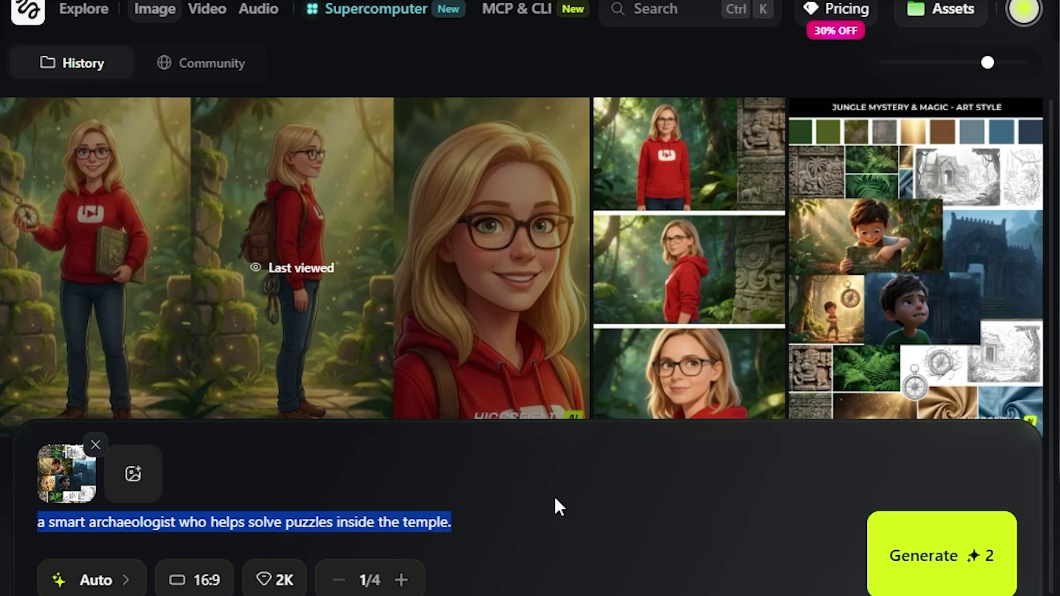
click(908, 518)
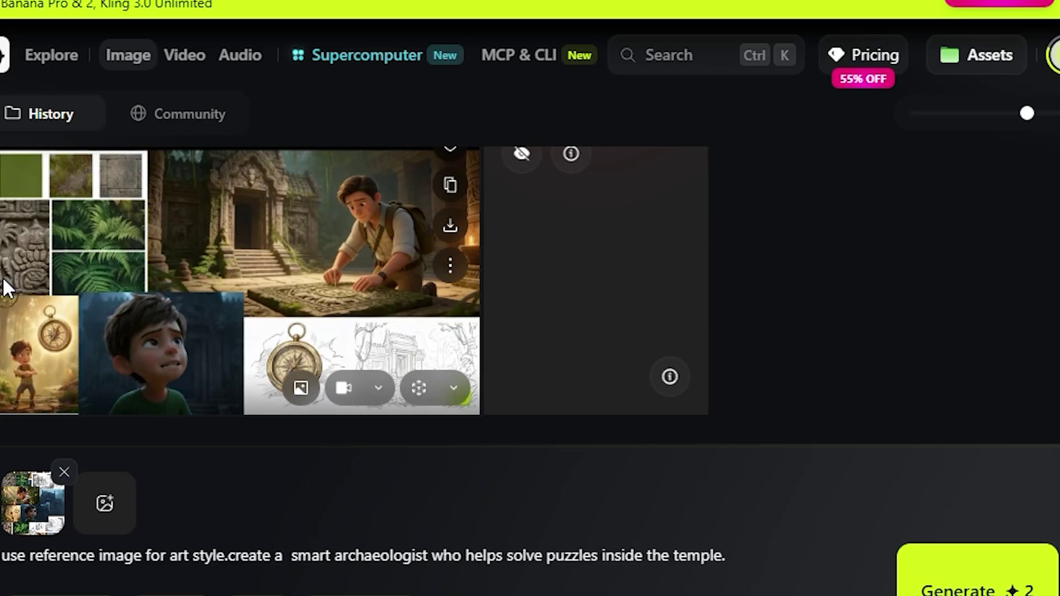
click(42, 224)
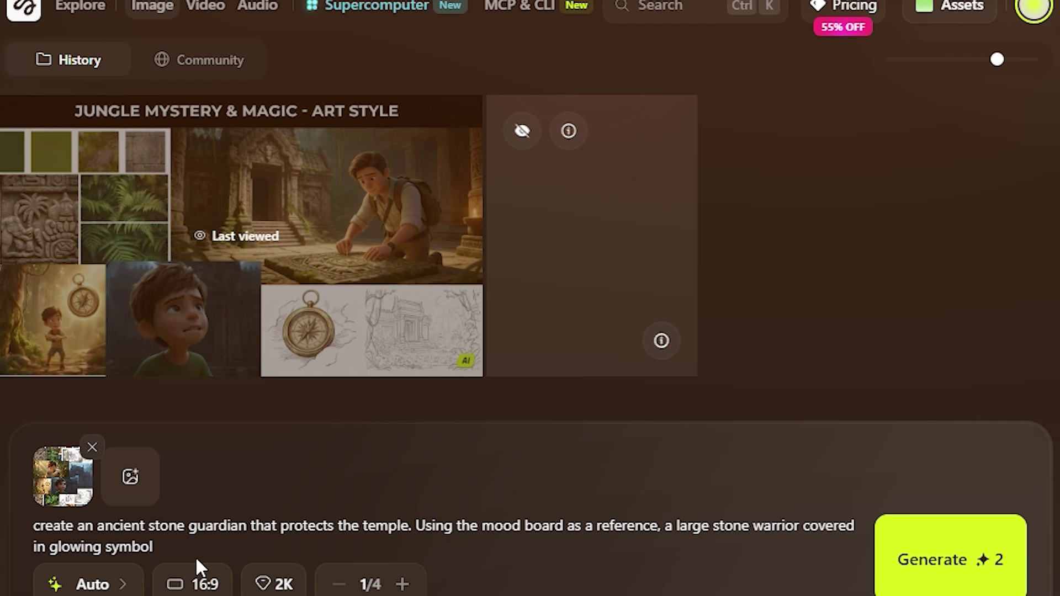
Step: Highlight the ancient stone guardian prompt, generate the image with the moodboard as reference, and inspect the resulting stone warrior up close
key(ctrl+shift+Left)
key(ctrl+shift+Left)
key(ctrl+shift+Home)
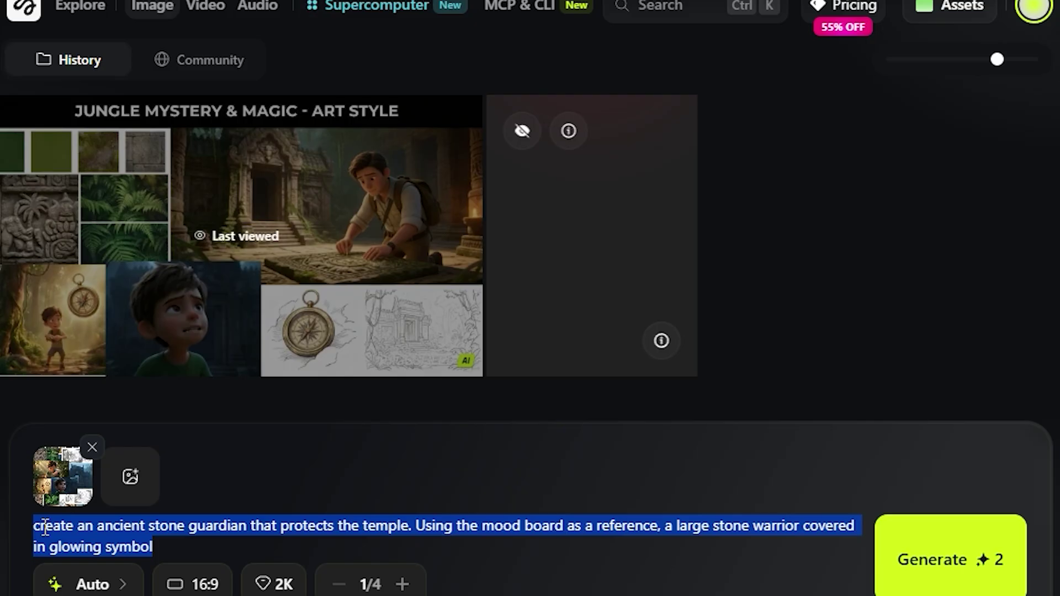
click(880, 552)
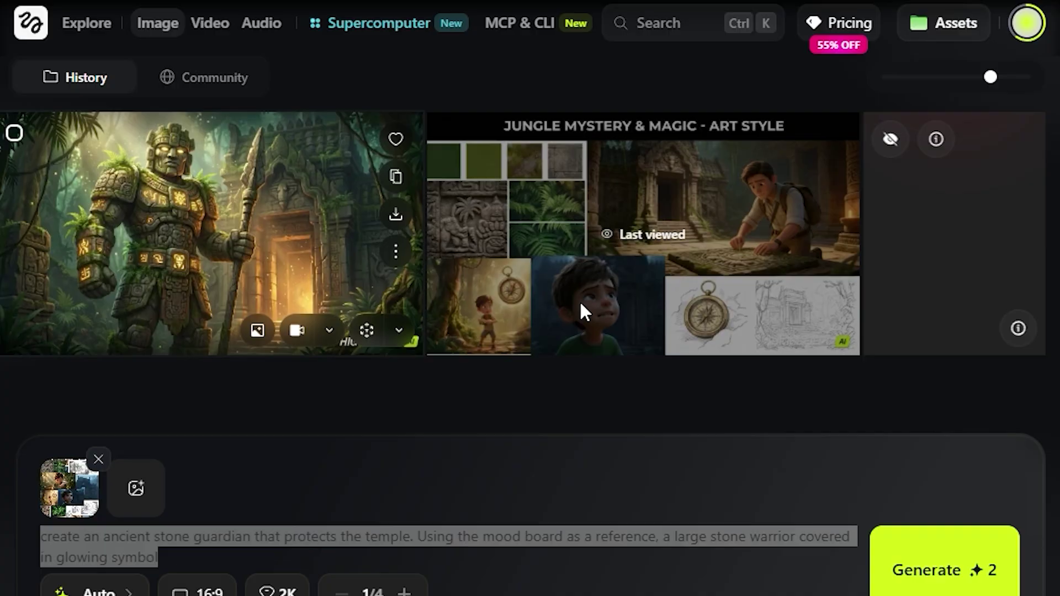
click(108, 262)
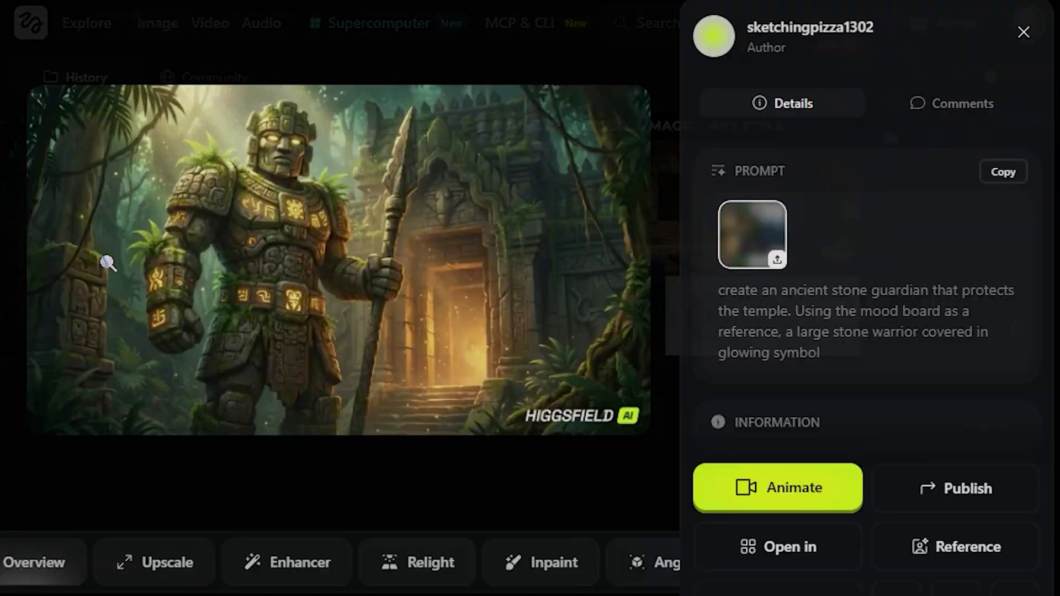
click(108, 262)
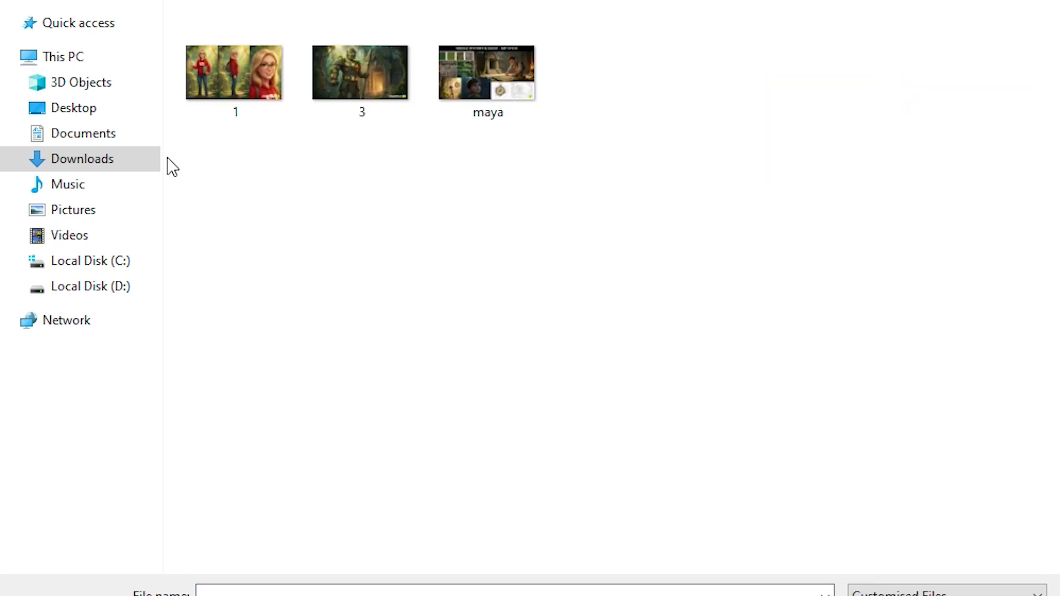
Step: Upload maya as reference and generate the first location, the entrance to the jungle temple: mood board style, ancient stone ruins surrounded by vines and tropical plants
double_click(487, 77)
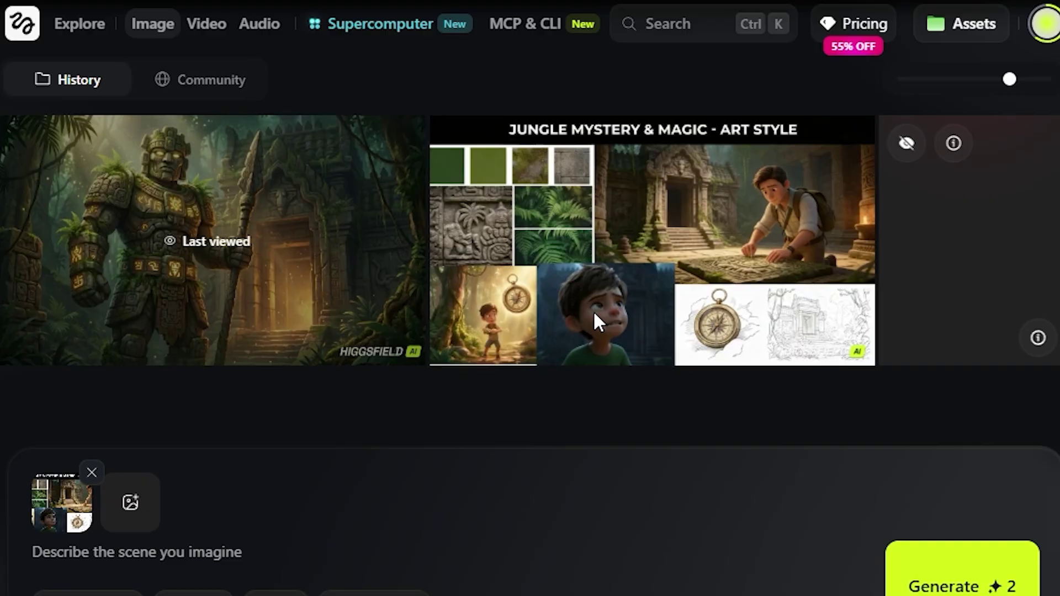
click(109, 544)
text(The first location is the entrance to the jungle temple.use mood board style  and  describe ancient stone ruins surrounded by vines and tropical plants)
key(ctrl+Return)
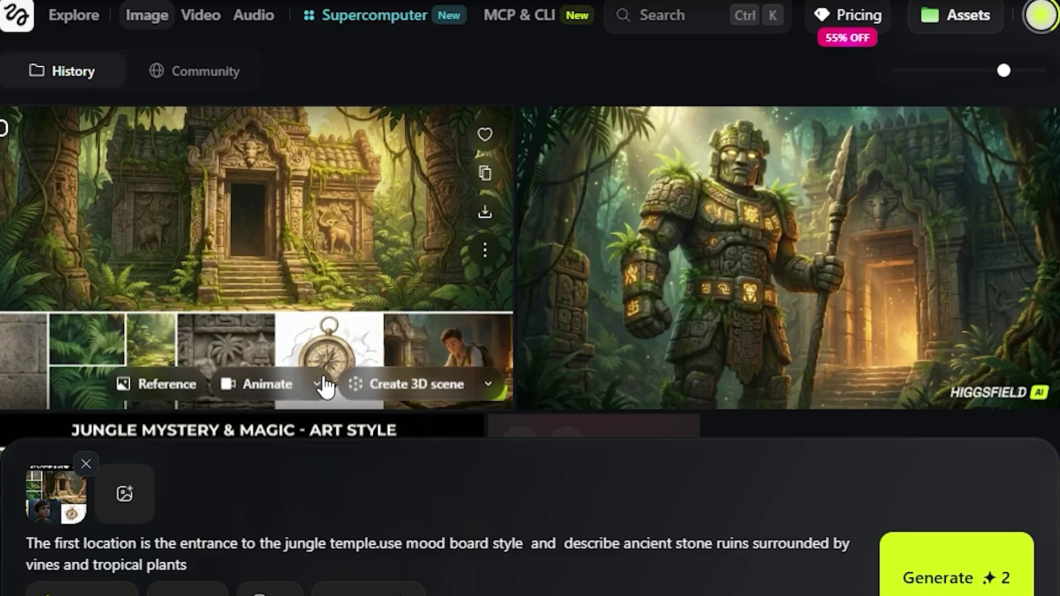
scroll(329, 388, down, 4)
scroll(328, 387, up, 4)
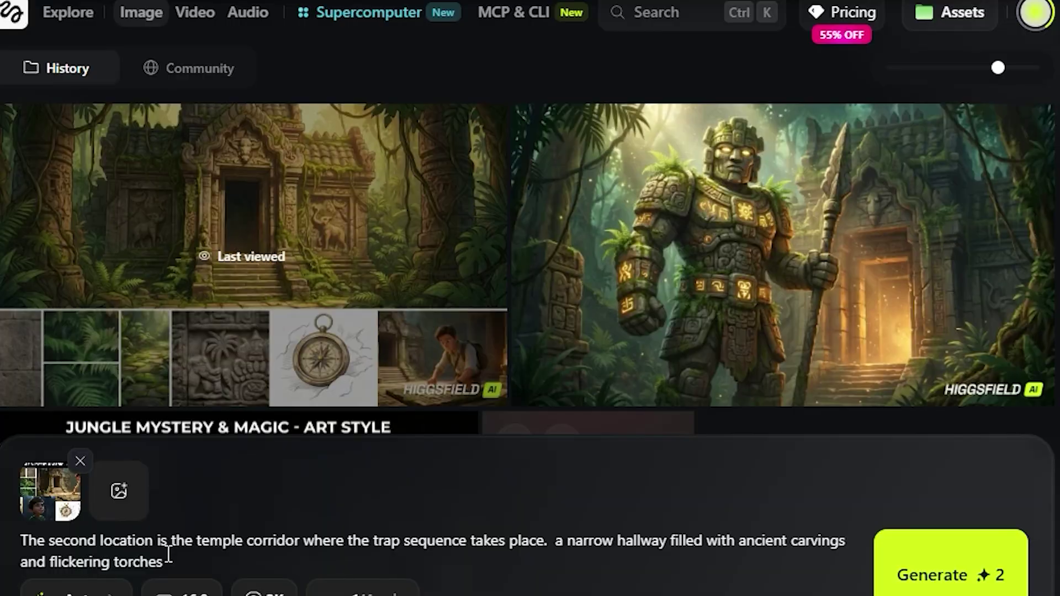
Step: Highlight the second location prompt and generate the temple corridor, a narrow hallway filled with ancient carvings and flickering torches
drag(164, 560, 9, 527)
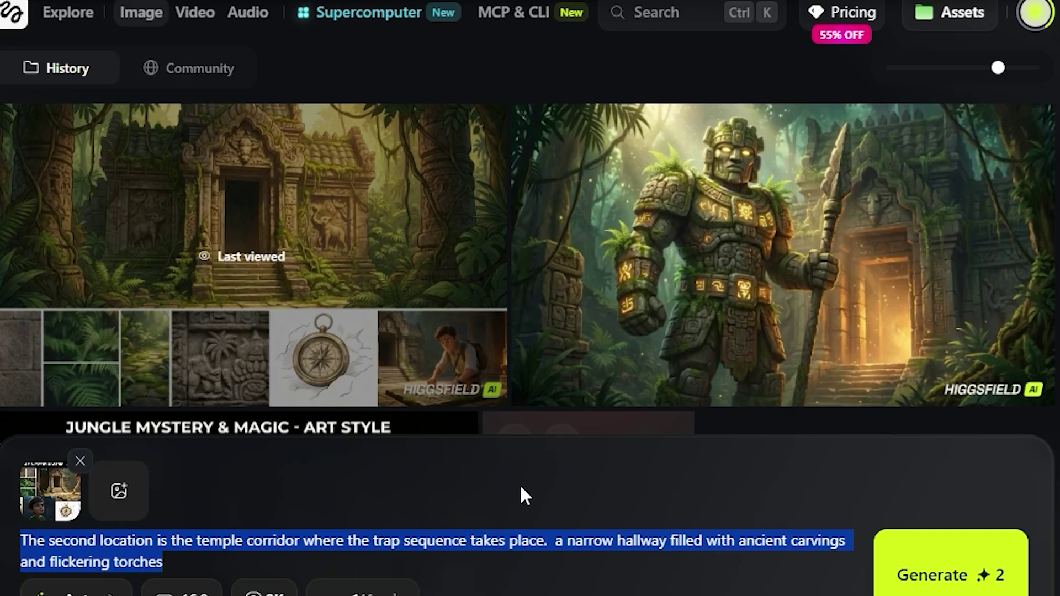
click(938, 574)
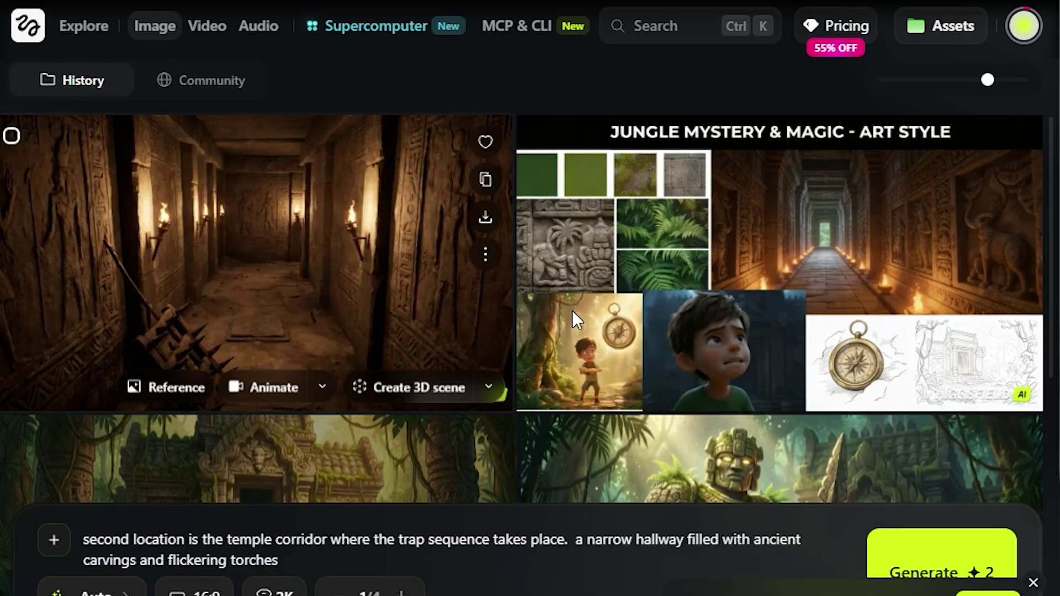
Step: Highlight and inspect the final location prompt with its crystal platform image, and highlight the front, side and back reference sheet prompt
click(189, 260)
click(190, 260)
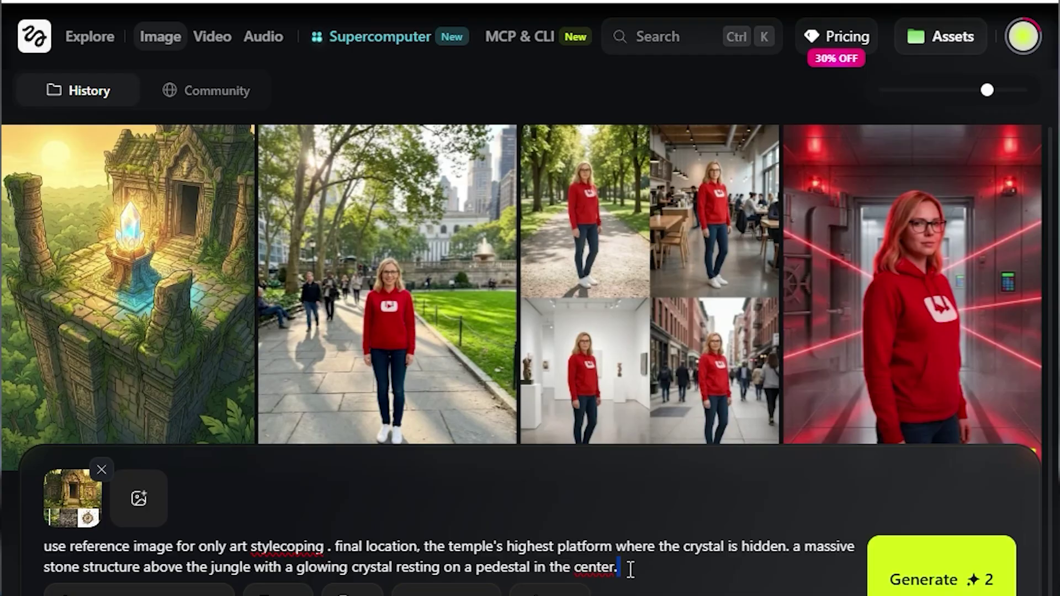
drag(630, 569, 44, 547)
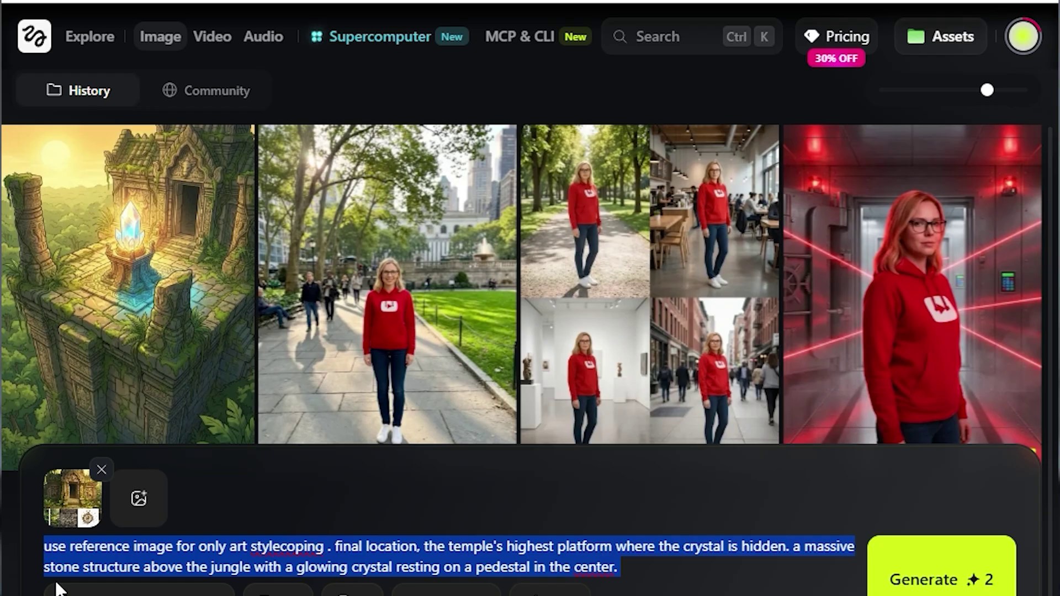
click(73, 498)
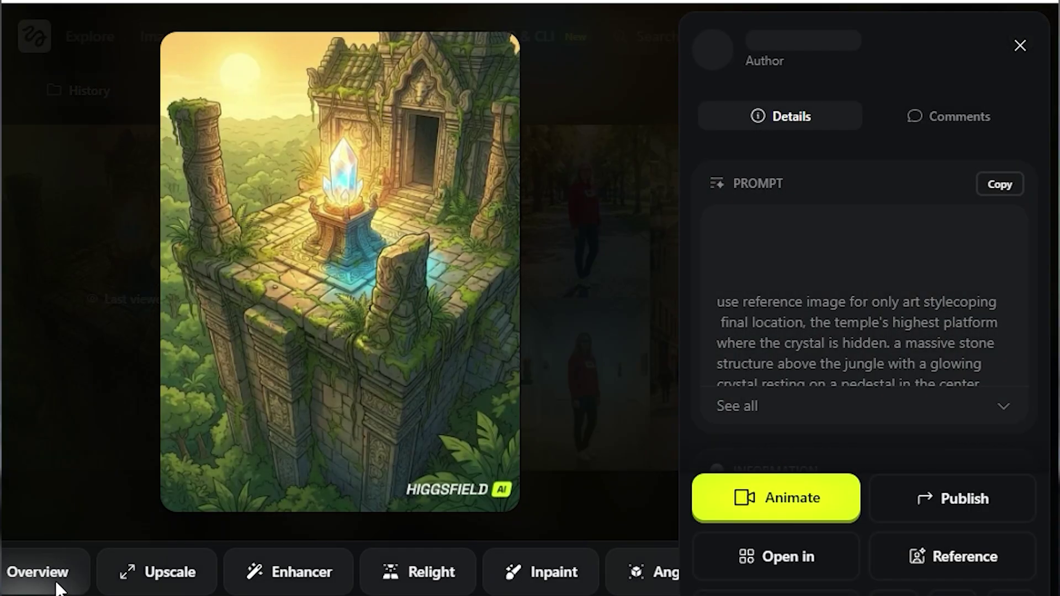
click(407, 143)
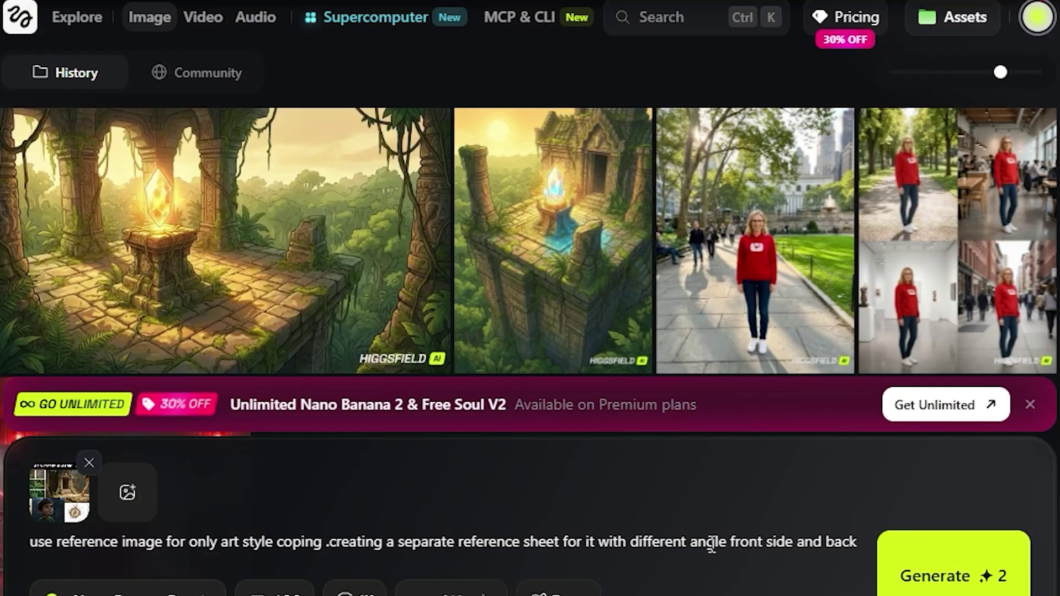
triple_click(712, 544)
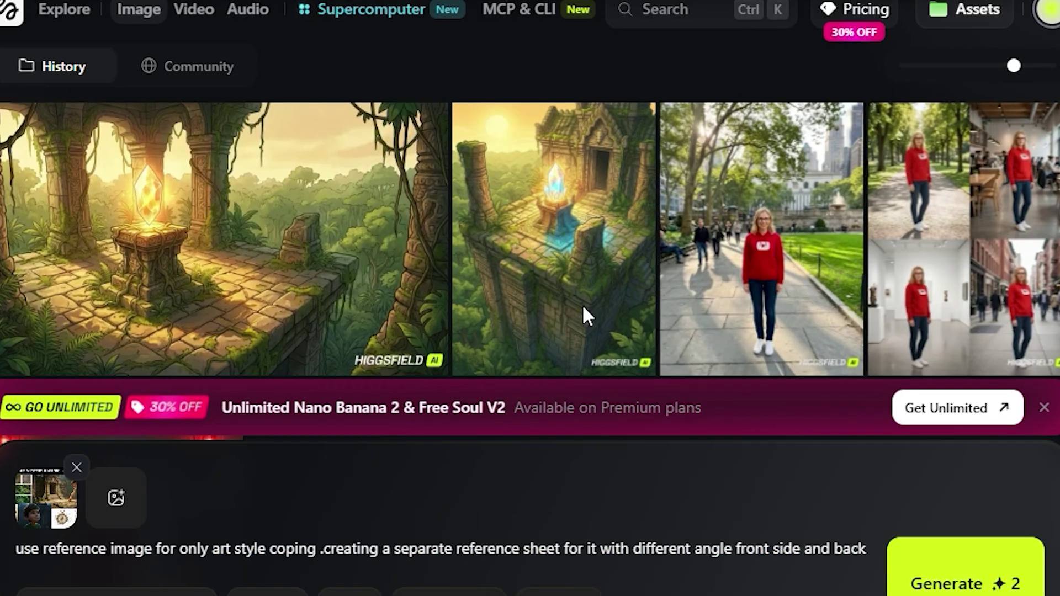
Step: Open video creation with the Seedance 2.0 model and look over its settings
mouse_move(193, 41)
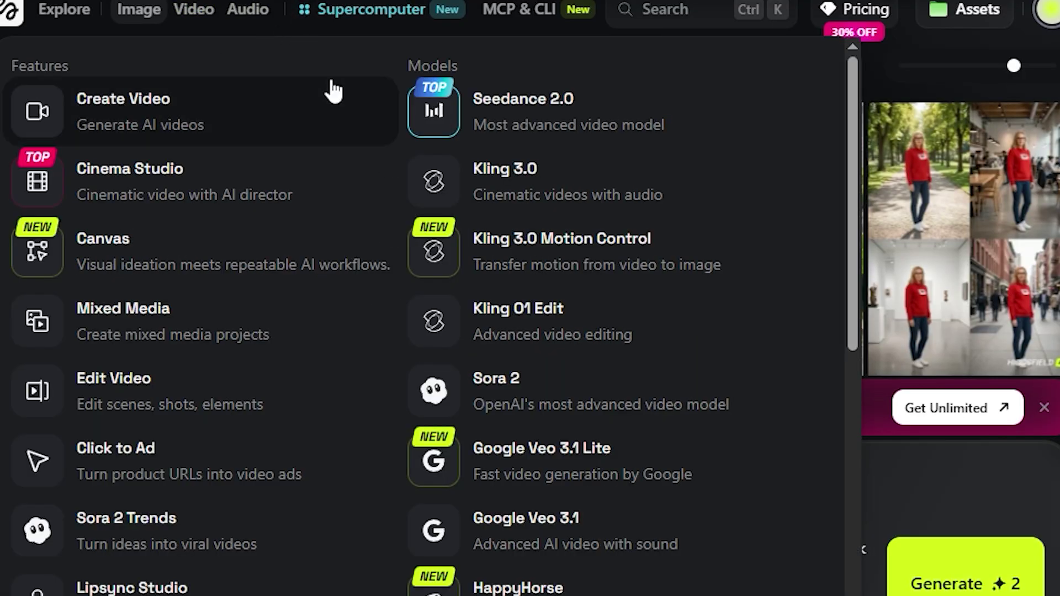
click(613, 113)
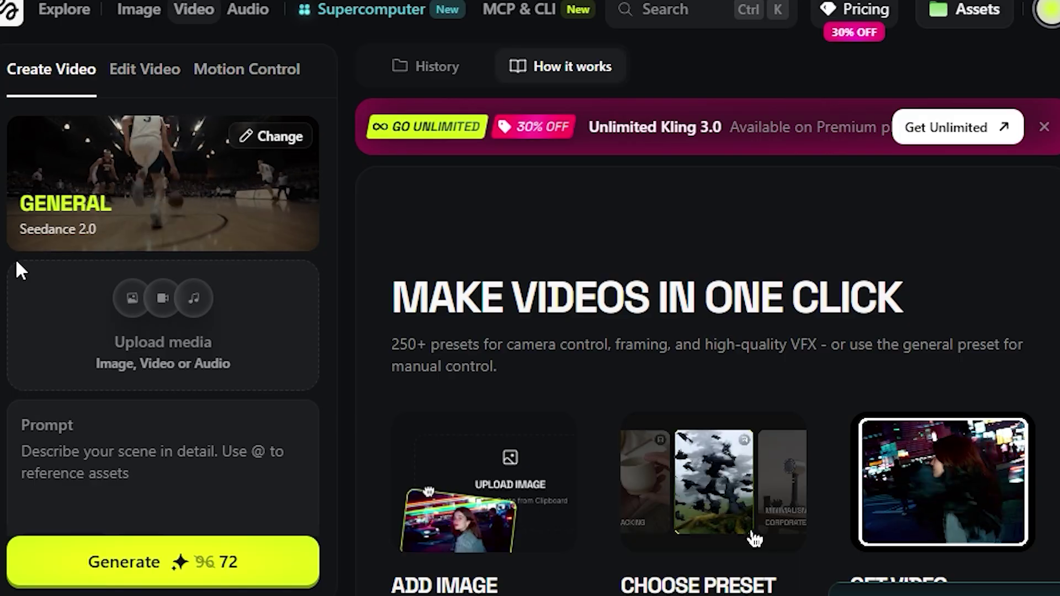
scroll(16, 265, down, 3)
scroll(17, 265, up, 3)
Step: Upload the images 1, 3 and maya as reference media for the video
click(133, 299)
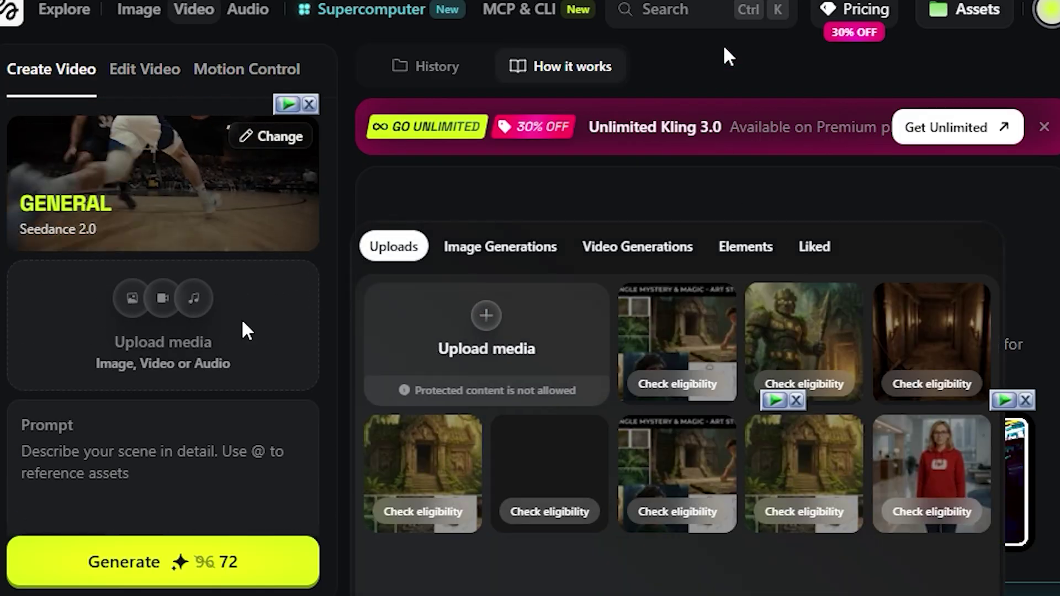
click(492, 317)
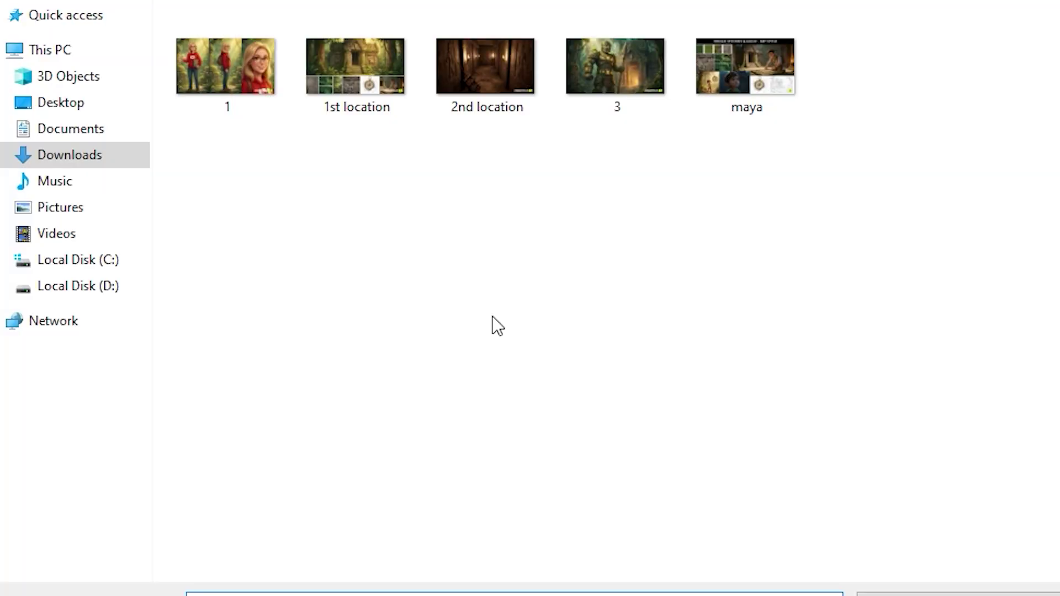
click(226, 72)
ctrl+click(617, 72)
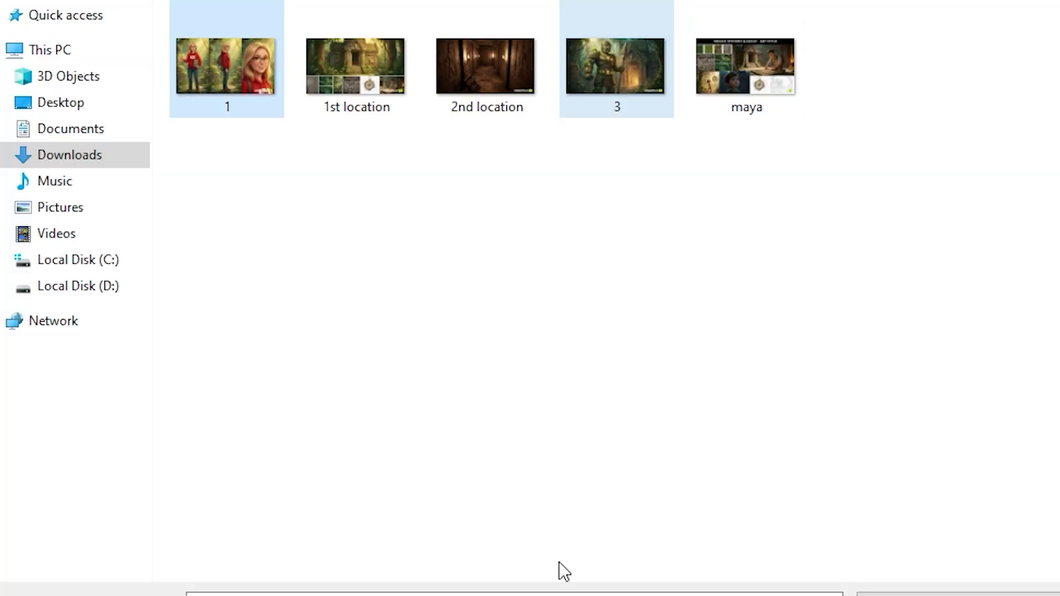
ctrl+click(746, 72)
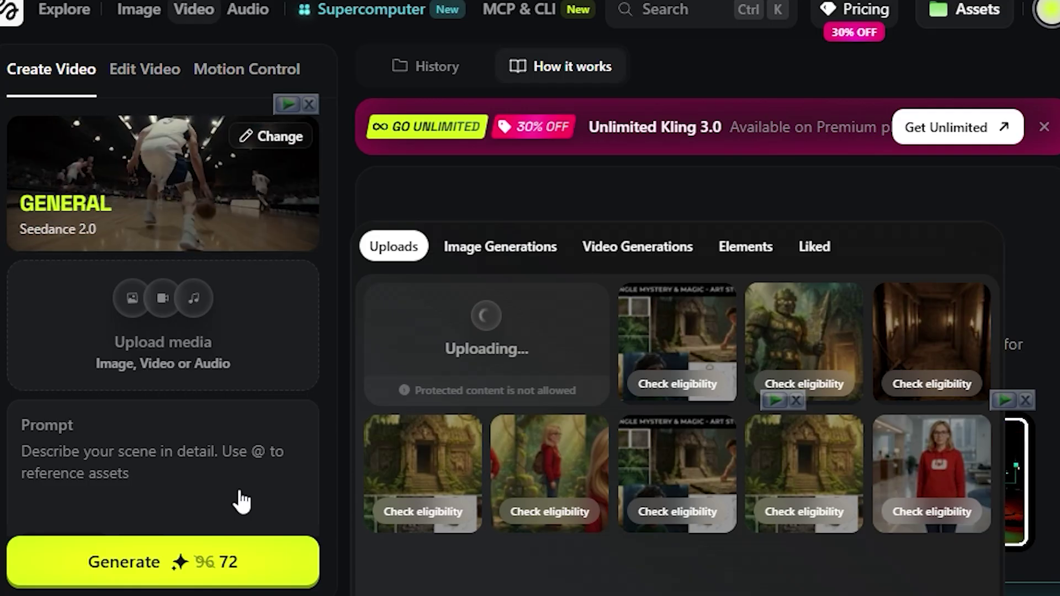
Step: Copy the full three-act prompt for The Lost Crystal of the Jungle Temple from Claude and paste it as the Higgsfield video prompt
click(157, 404)
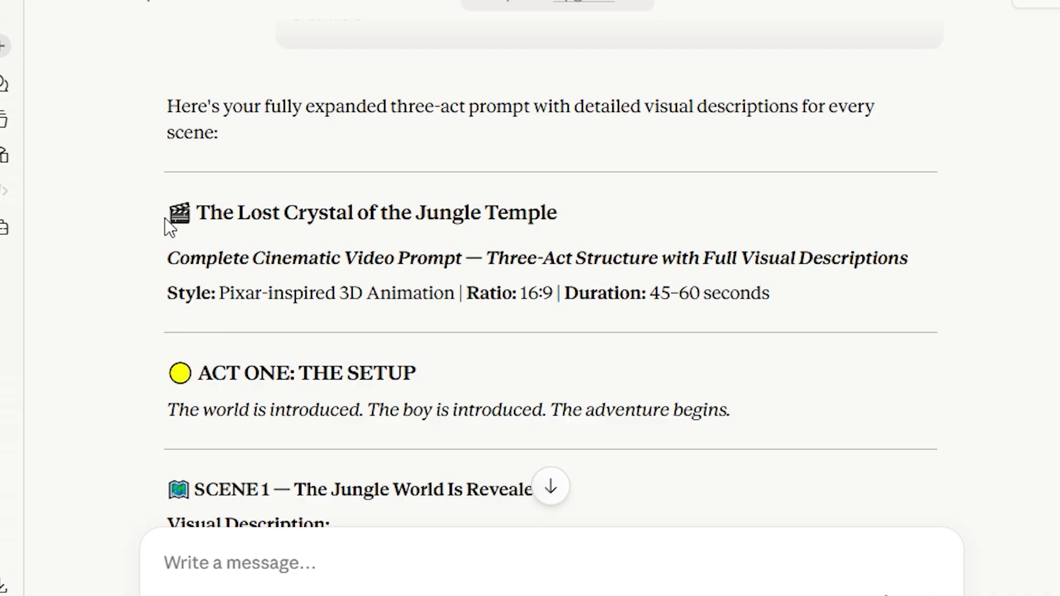
drag(164, 218, 628, 425)
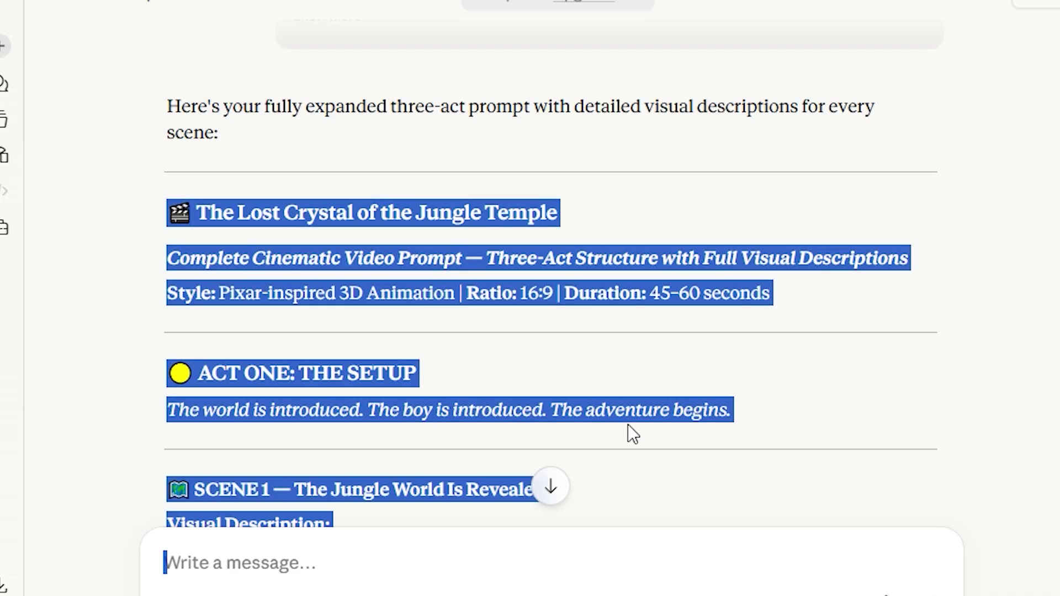
drag(463, 523, 906, 490)
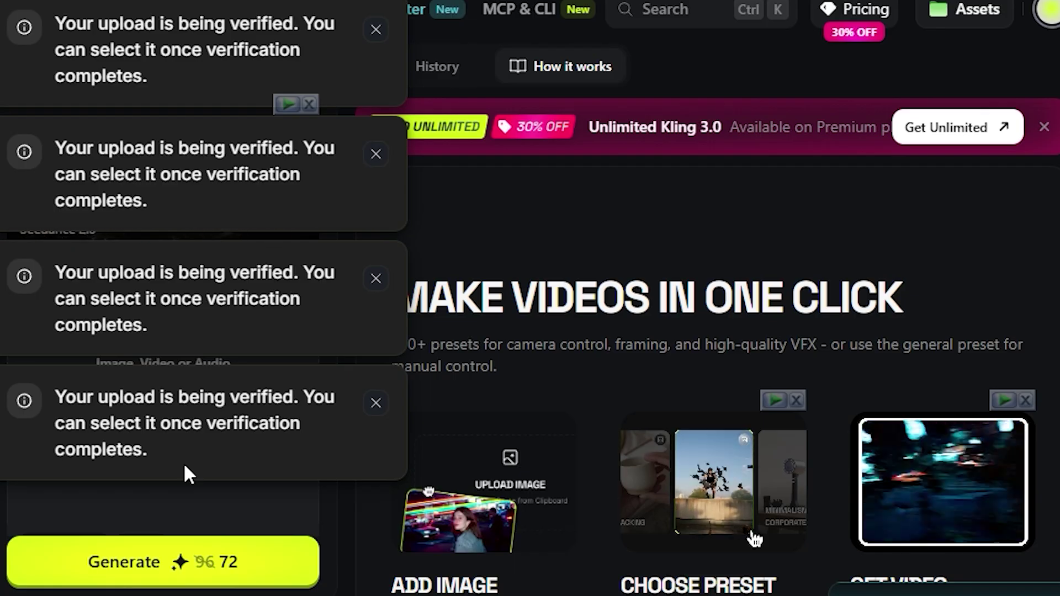
click(309, 403)
key(ctrl+v)
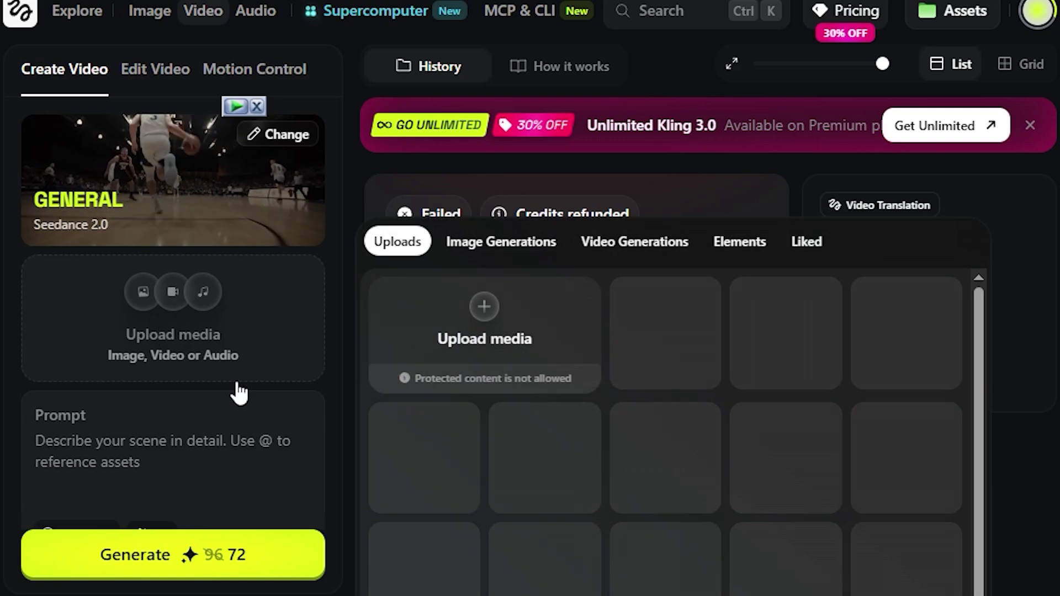
Step: Upload 2nd location as reference and generate the trap scene, with stones falling from the ceiling while the characters rush through the hallway
click(500, 348)
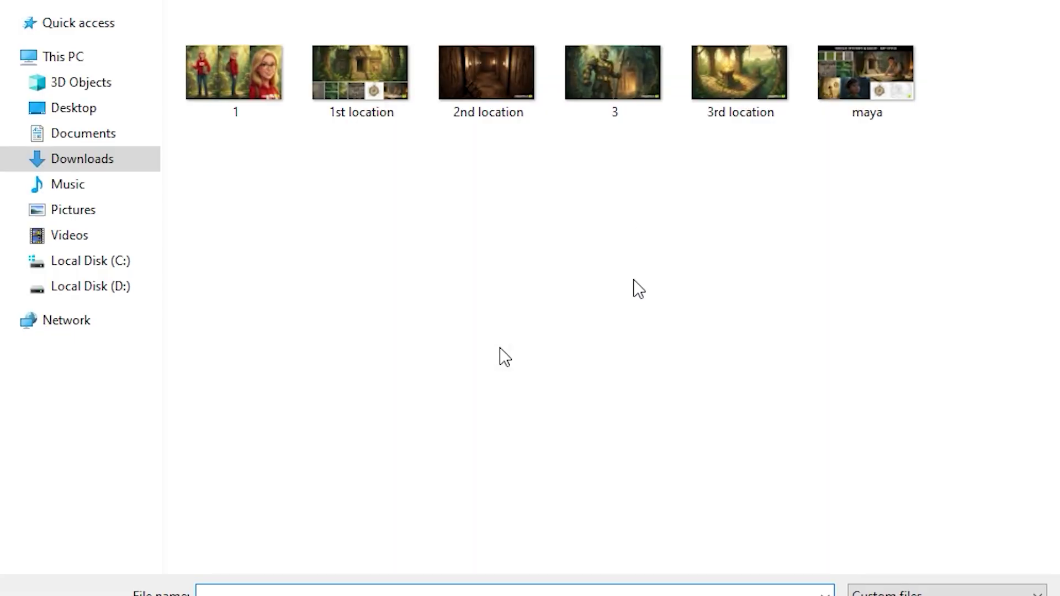
double_click(469, 90)
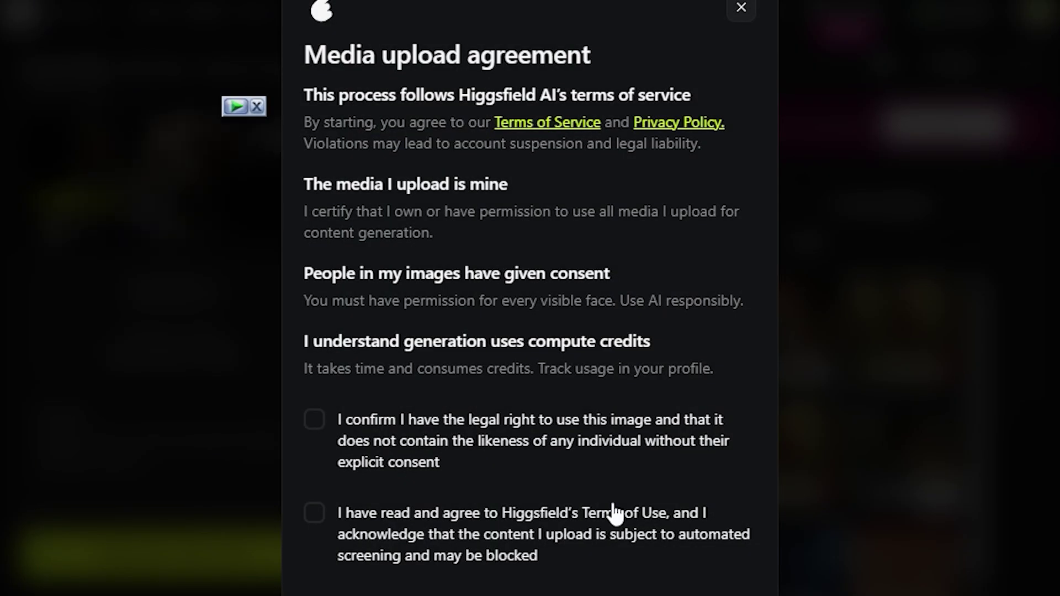
click(367, 445)
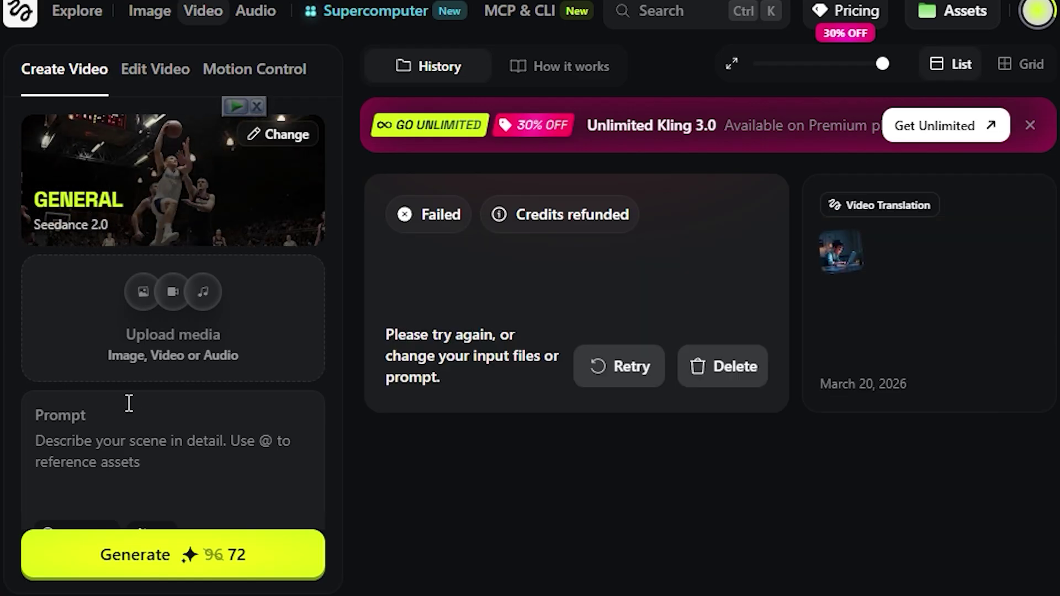
scroll(128, 403, down, 3)
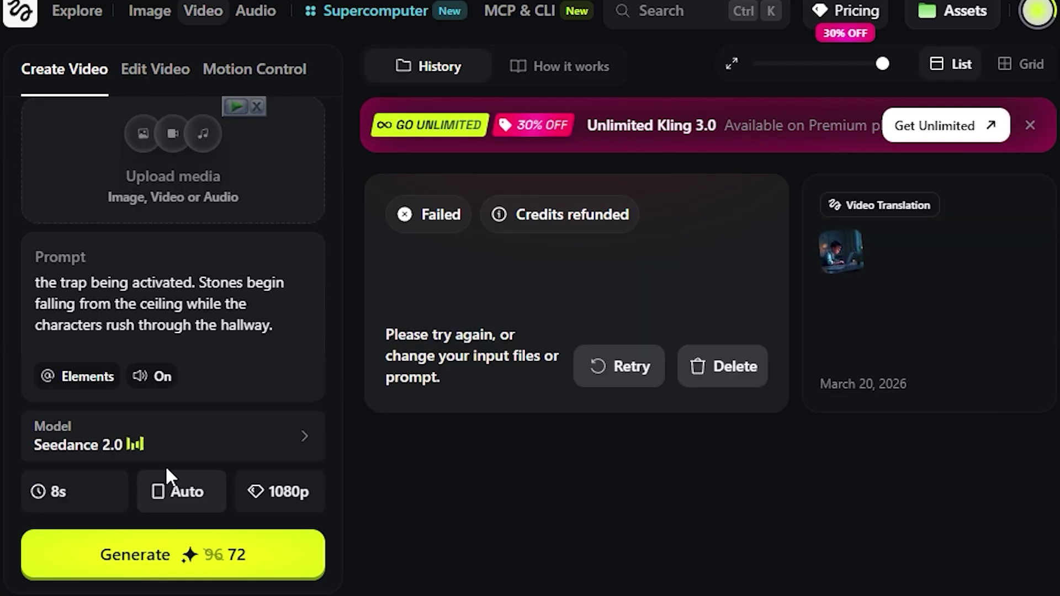
click(188, 547)
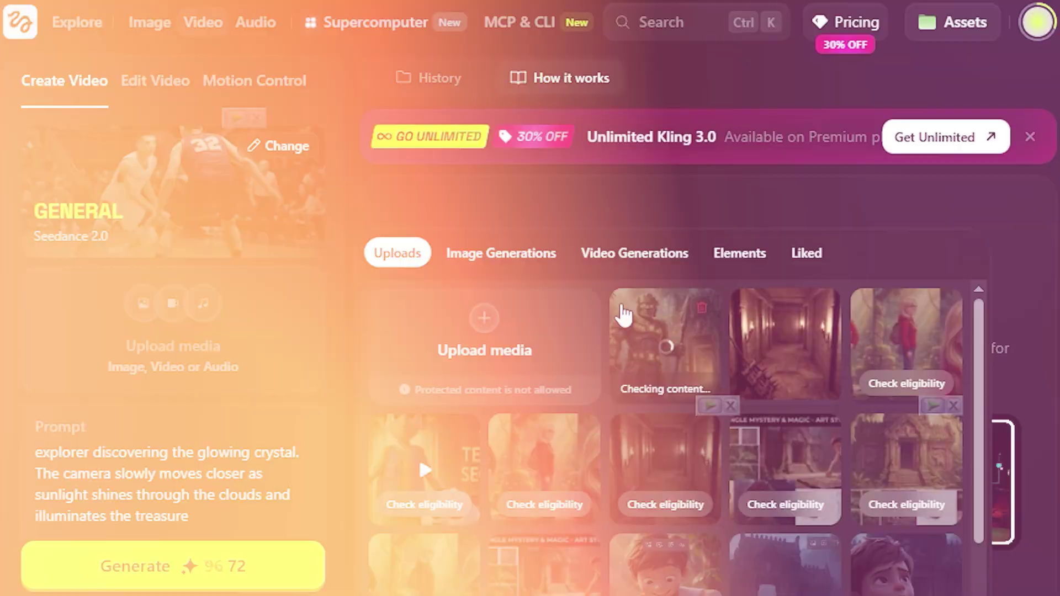
Step: Upload image 3 as reference media and enter the prompt for the explorer discovering the glowing crystal
click(498, 325)
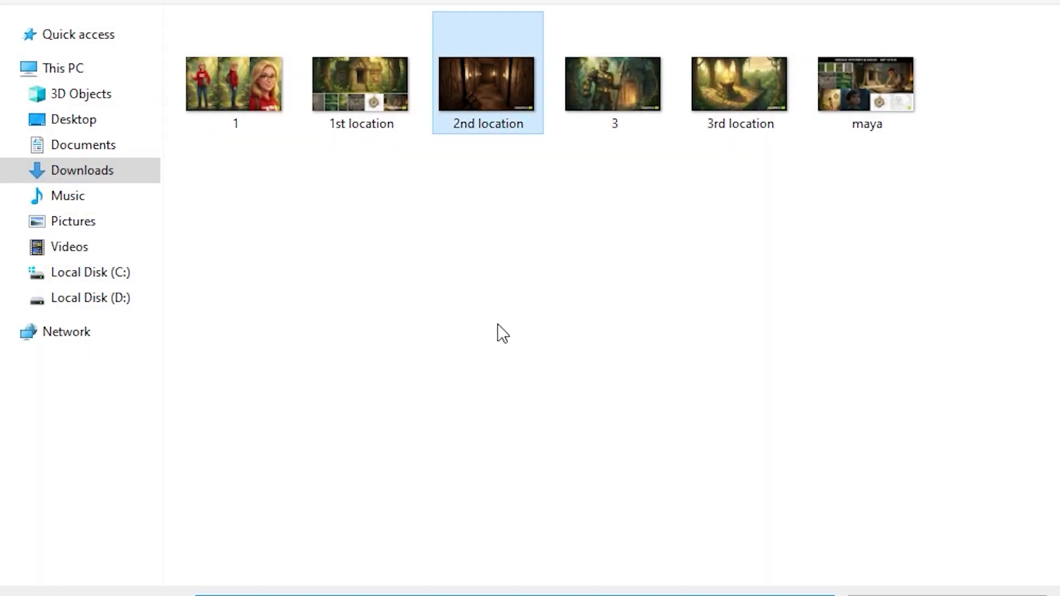
key(Right)
key(Right)
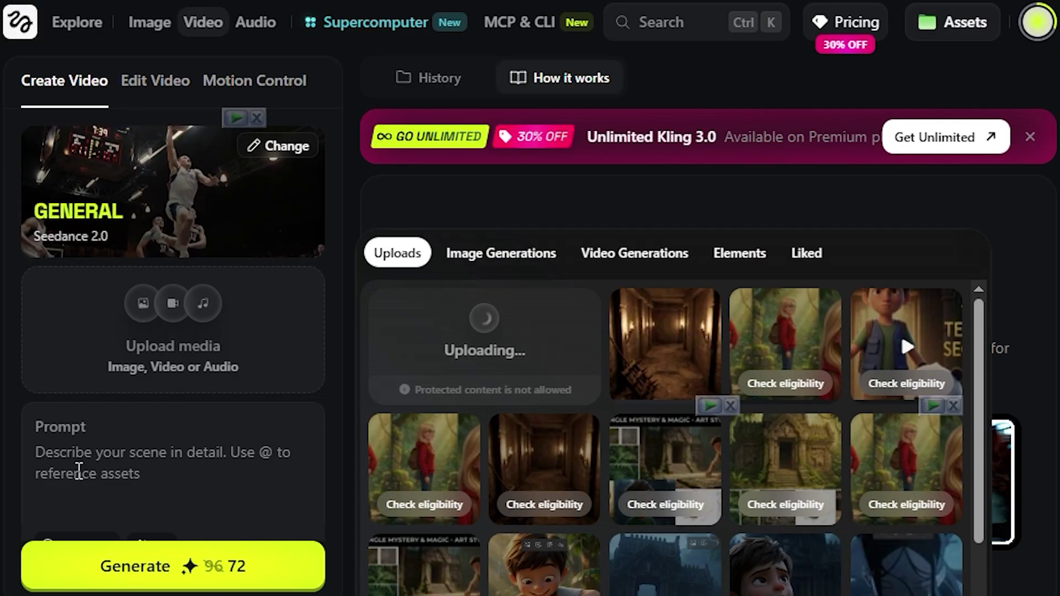
click(79, 472)
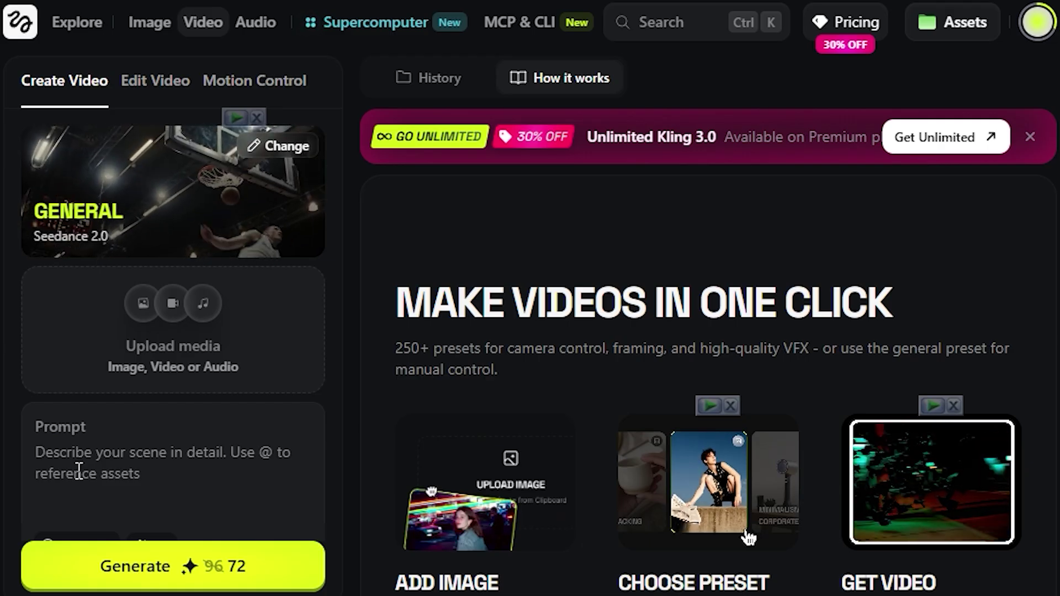
Step: In CapCut, import Meta AI, Untitled video - Google Vids, Google Vids_2, Google Vids_3 and video from Local Disk (D:)
click(138, 371)
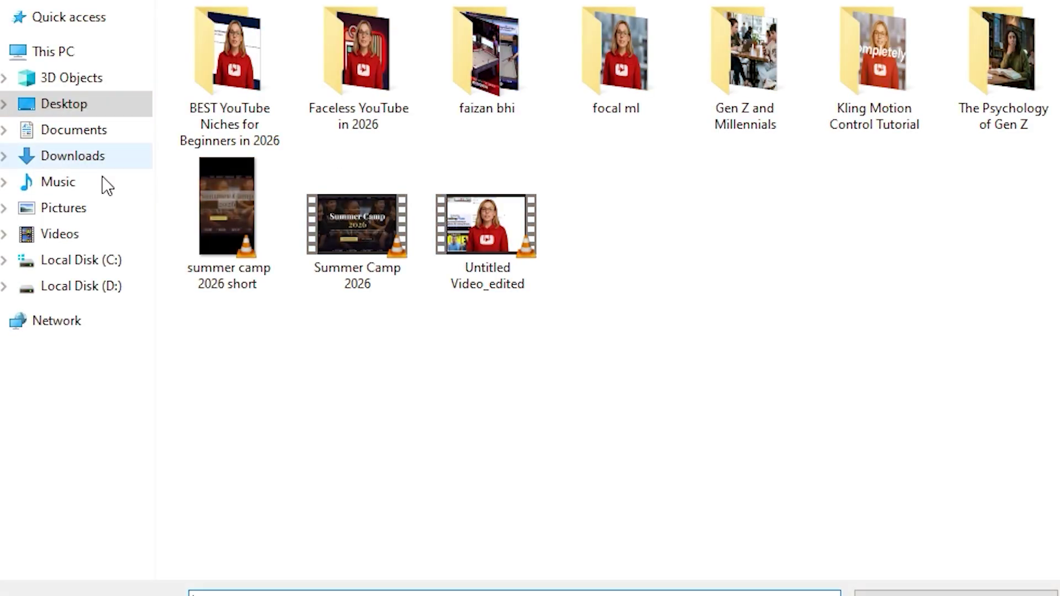
click(138, 282)
scroll(607, 276, down, 10)
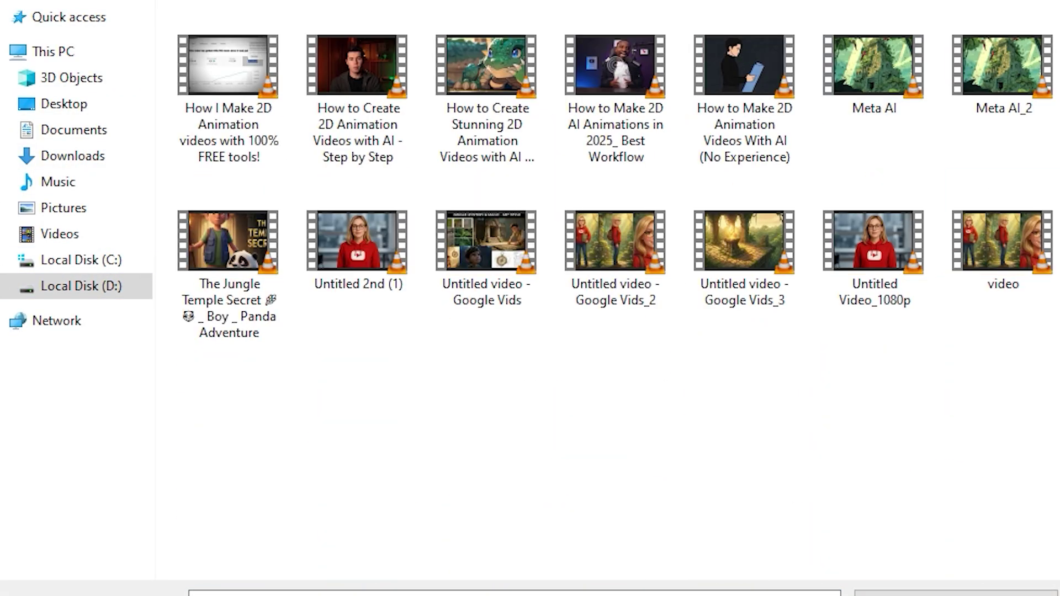
ctrl+click(1003, 243)
ctrl+click(487, 243)
ctrl+click(615, 243)
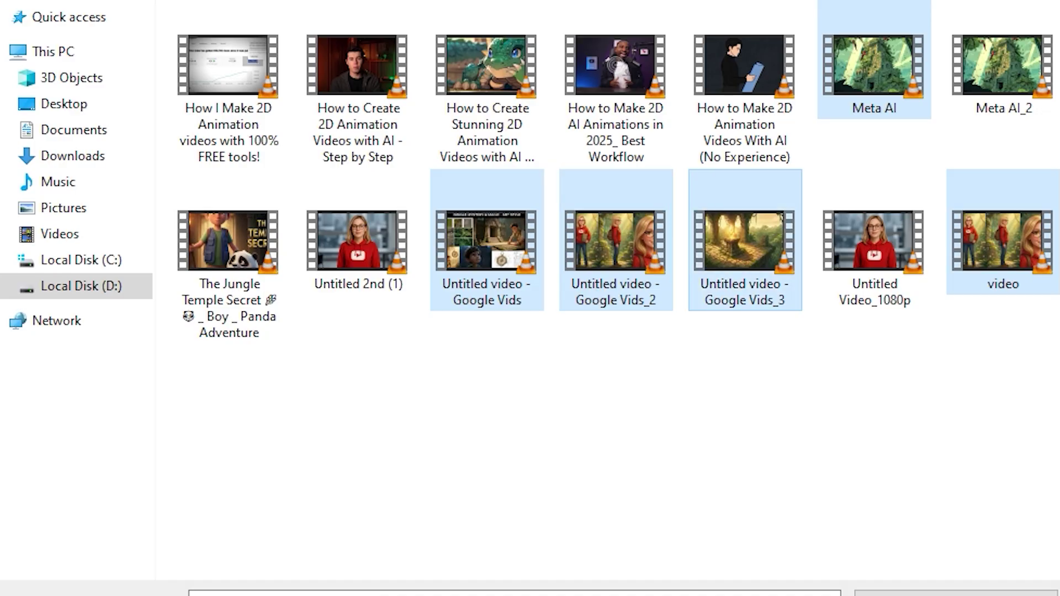
Step: Place the five imported clips one after another on the timeline, starting with Meta AI.mp4 and Untitled video - Google Vids.mp4
drag(199, 91, 232, 544)
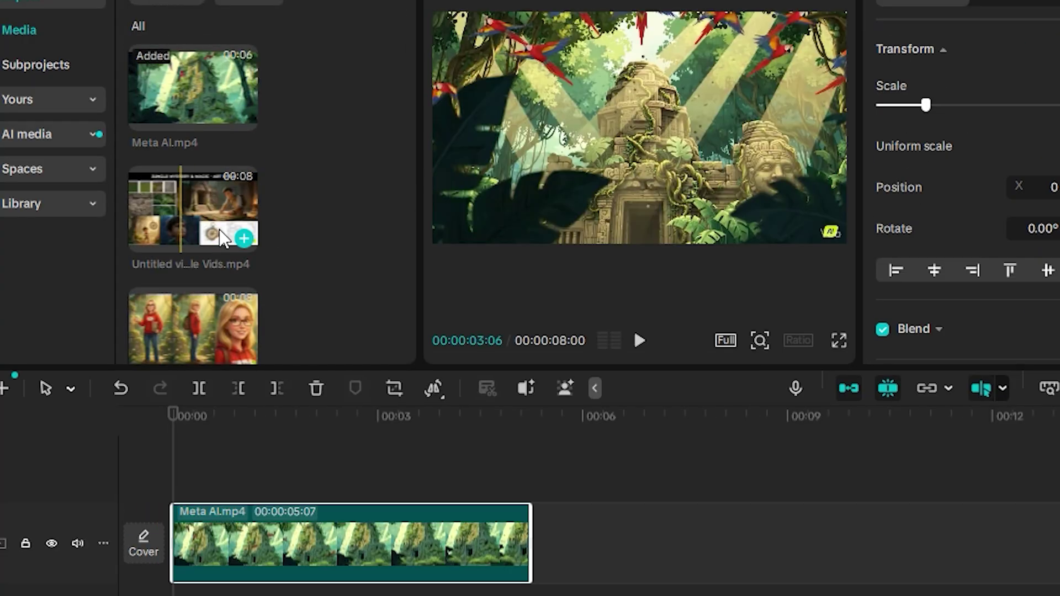
drag(221, 233, 512, 545)
drag(204, 331, 697, 579)
scroll(193, 221, down, 3)
drag(189, 156, 552, 544)
drag(182, 315, 618, 544)
scroll(336, 161, up, 3)
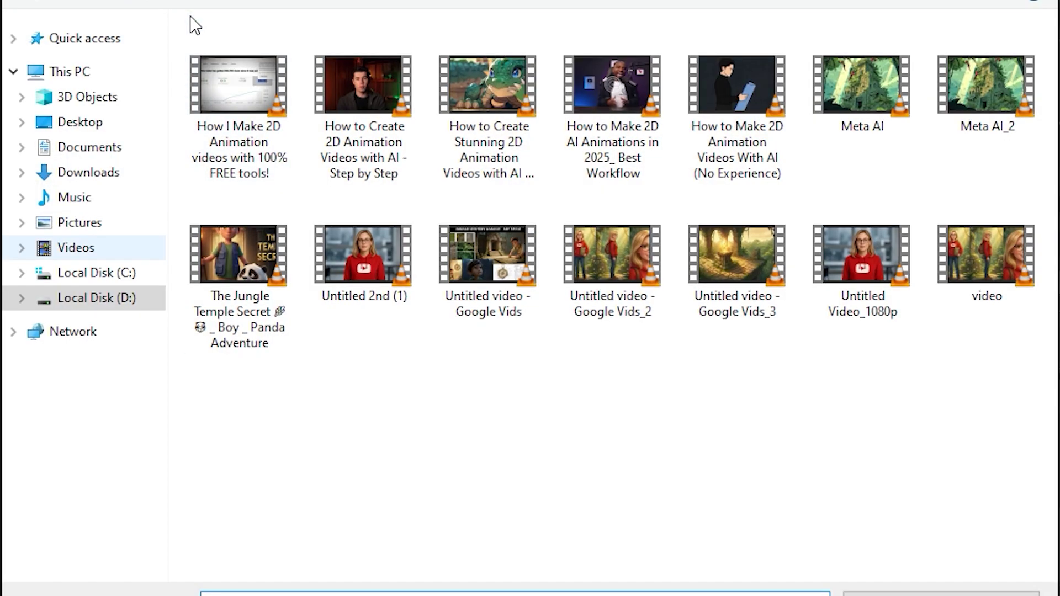
Step: Import Flutter - The Grey Room - Clark Sims.mp3 from the Music folder and place it under the clips as background music
click(91, 174)
scroll(147, 178, down, 15)
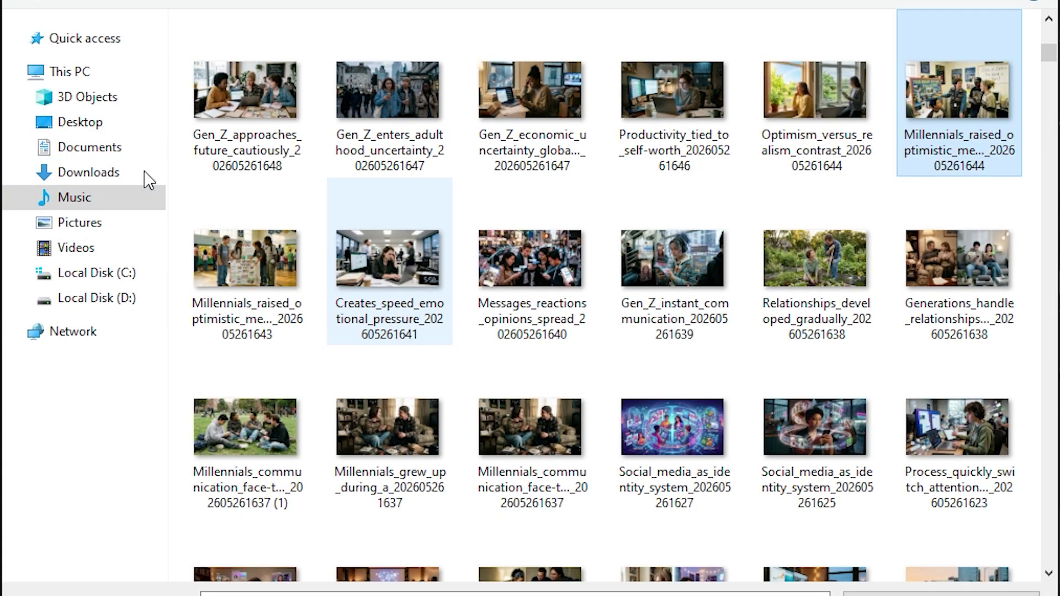
click(144, 172)
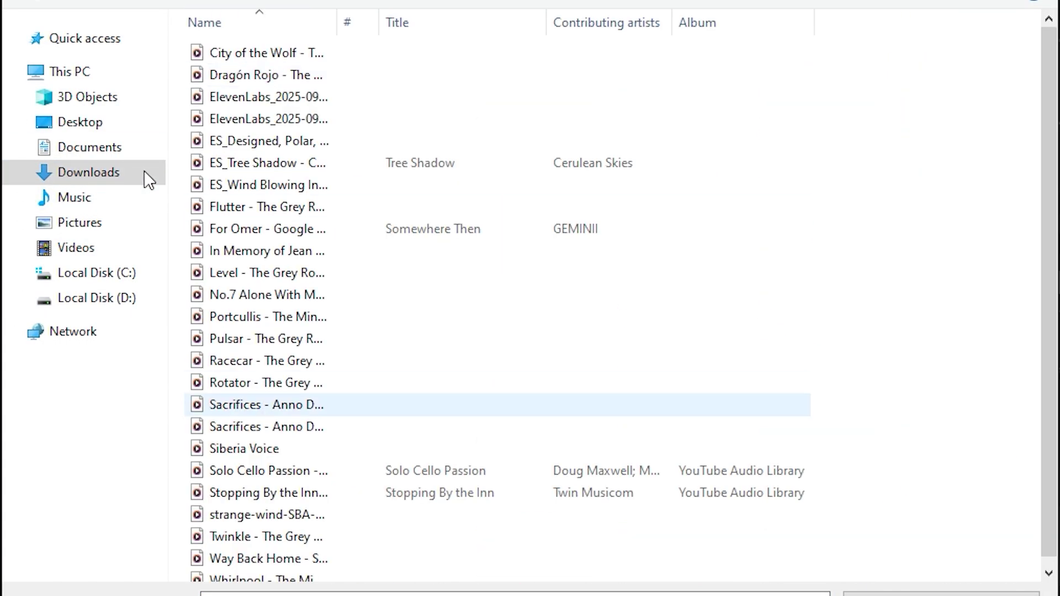
drag(204, 229, 342, 586)
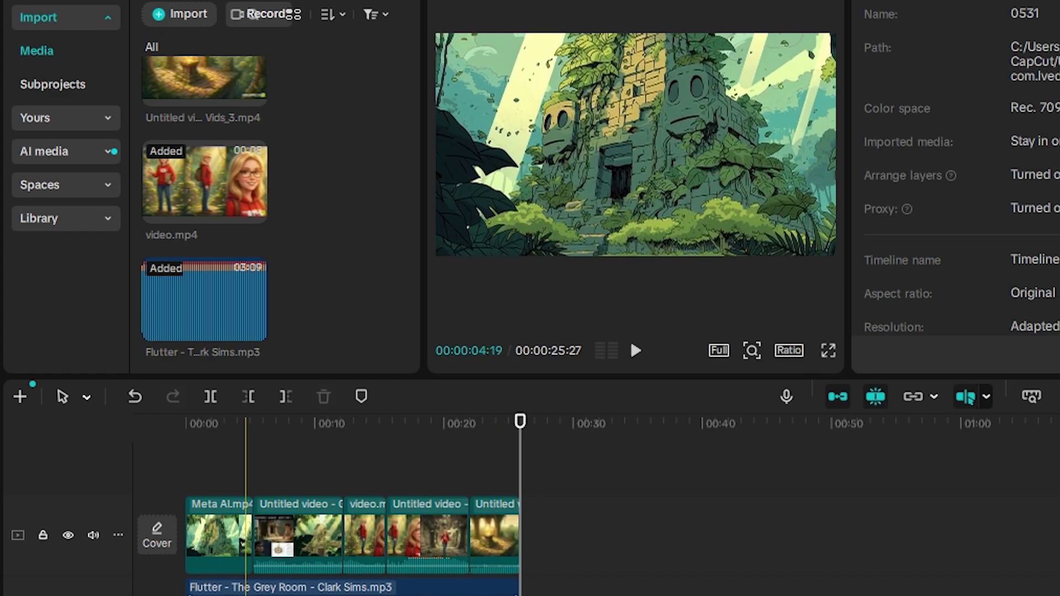
Step: Preview the assembled sequence and export it as 0531 in 4K, with Higher bitrate, H.264 codec, mp4 format and 30fps
key(space)
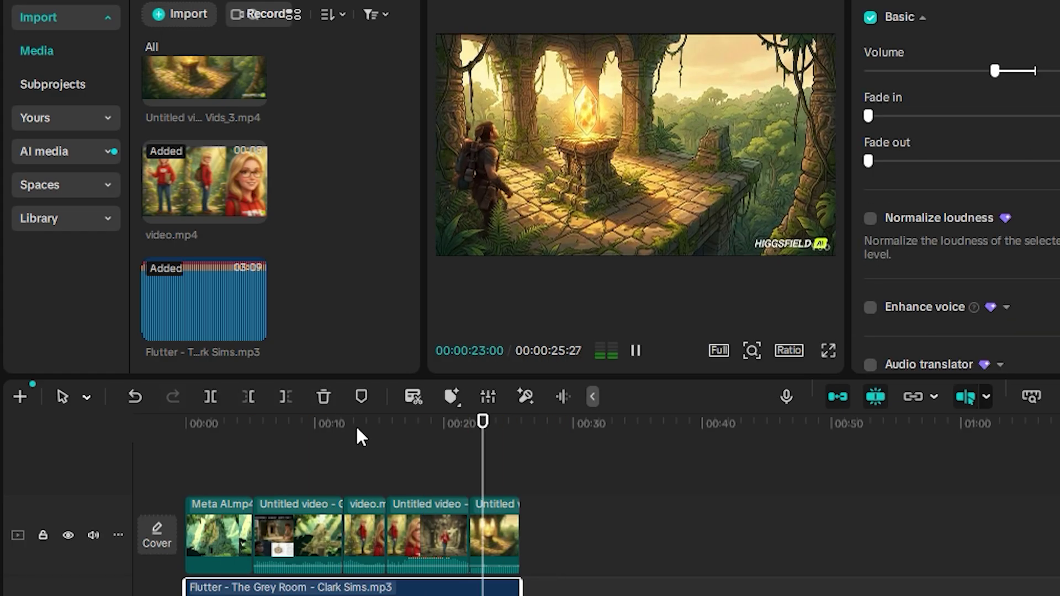
click(434, 425)
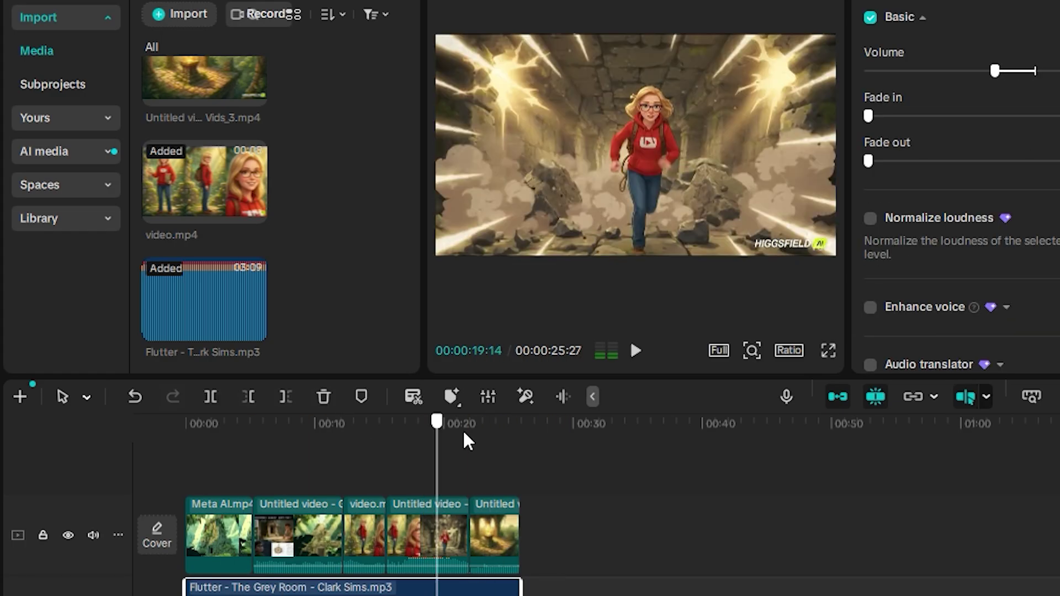
key(ctrl+e)
click(764, 177)
click(769, 177)
click(767, 594)
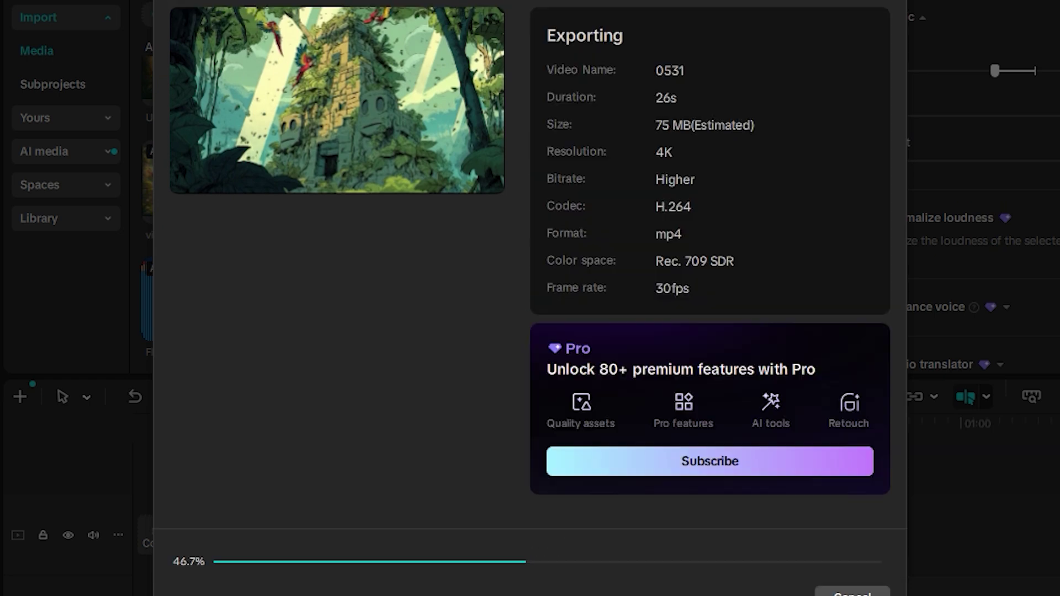